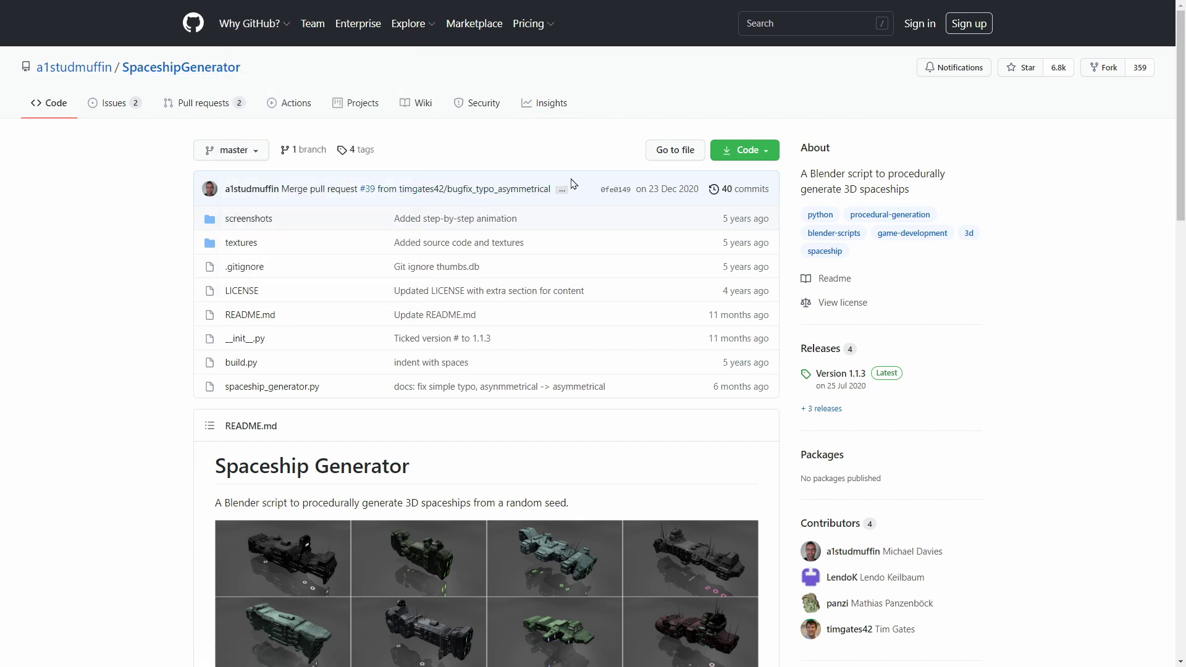
View the example spaceship images full size, then return to the Spaceship Generator README.
scroll(556, 179, "down", 5)
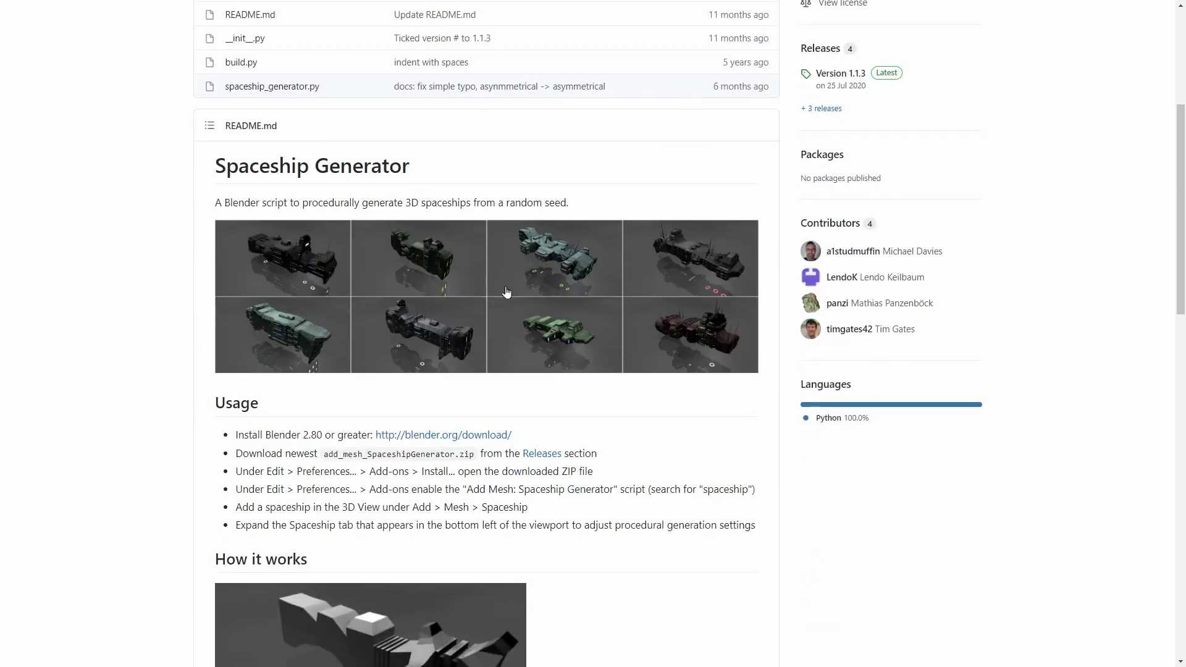
left_click(509, 283)
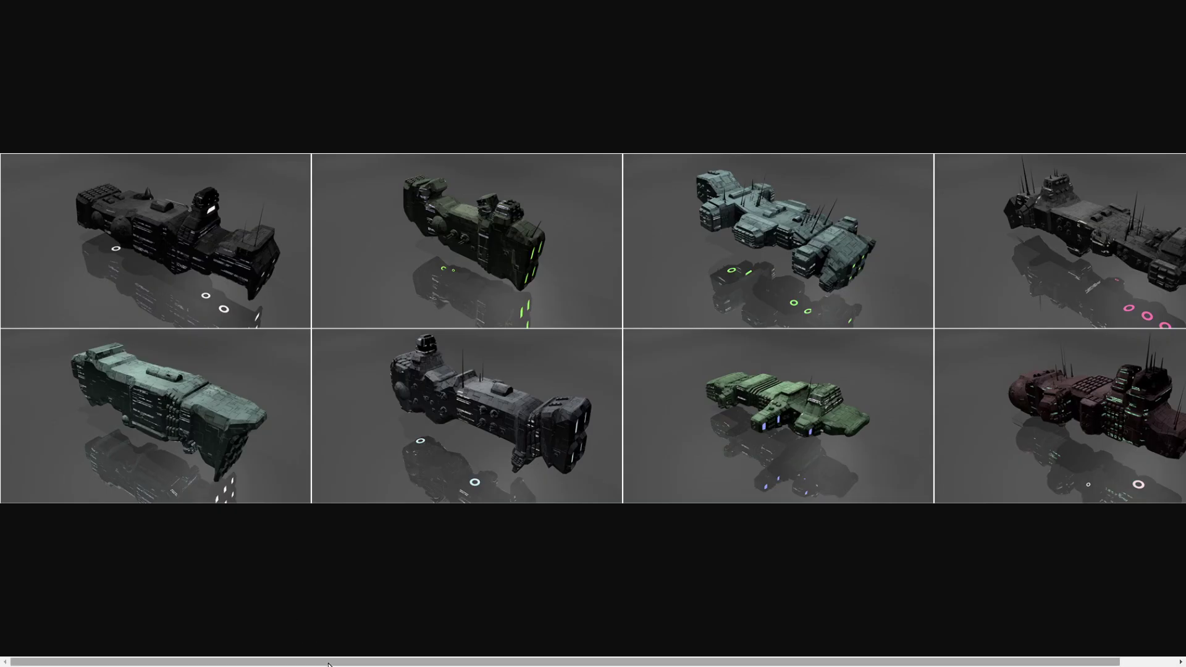
scroll(259, 625, "right", 1, "shift")
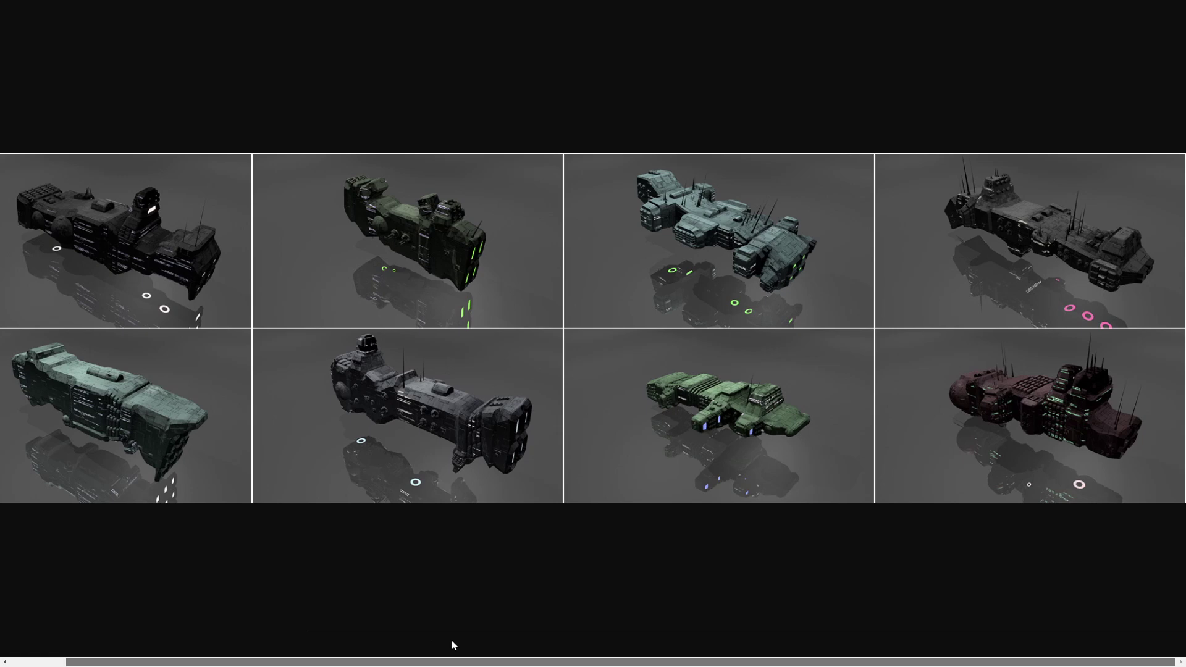
mouse_move(406, 3)
left_click(274, 5)
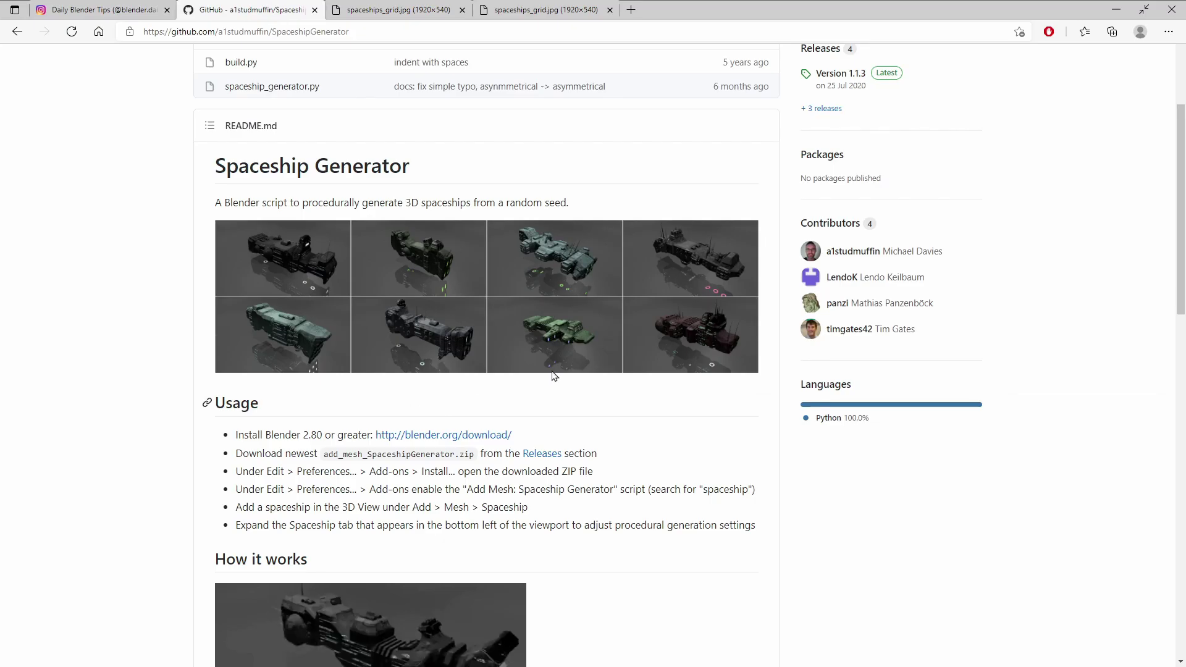
Scroll through the README and put the browser back into full-screen view.
scroll(577, 395, "down", 3)
scroll(441, 270, "down", 5)
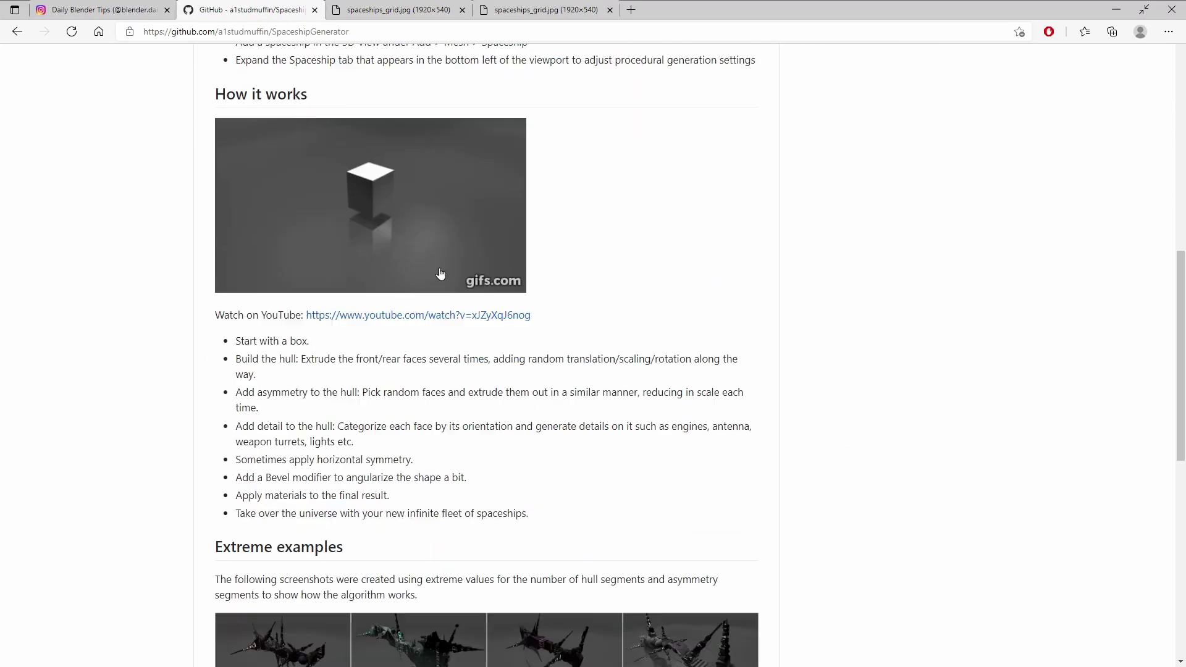
scroll(445, 299, "down", 2)
scroll(445, 299, "down", 6)
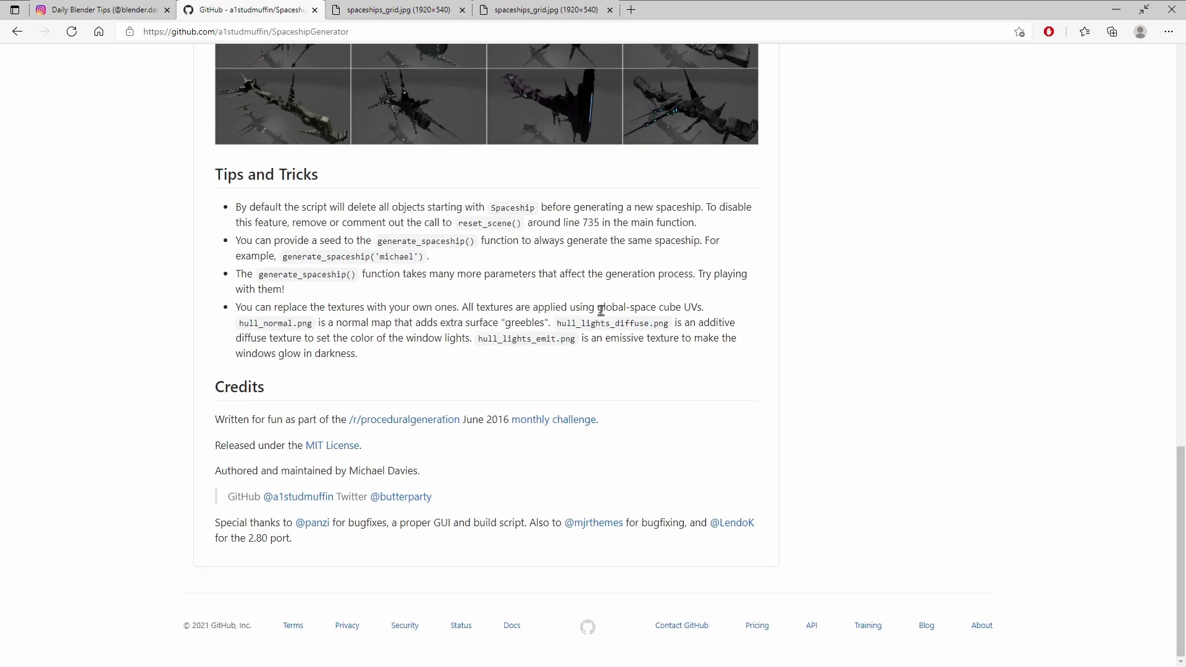
scroll(601, 312, "up", 9)
key("F11")
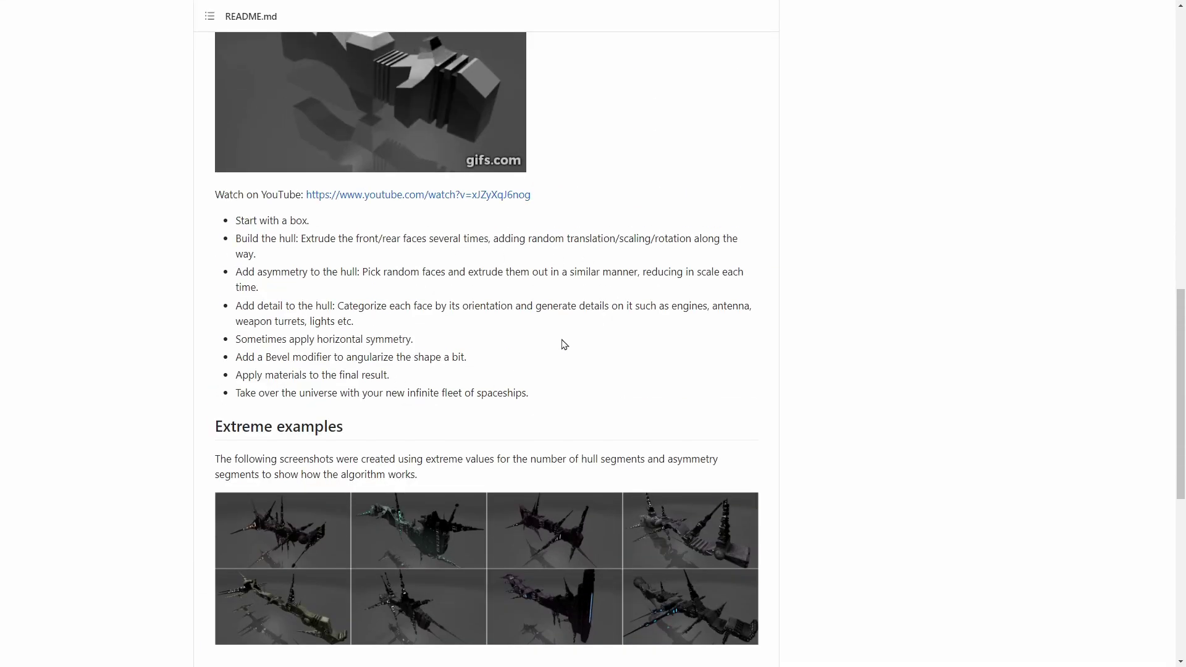
Reveal the repository's Code menu with Download ZIP, then switch to Blender.
scroll(564, 344, "up", 8)
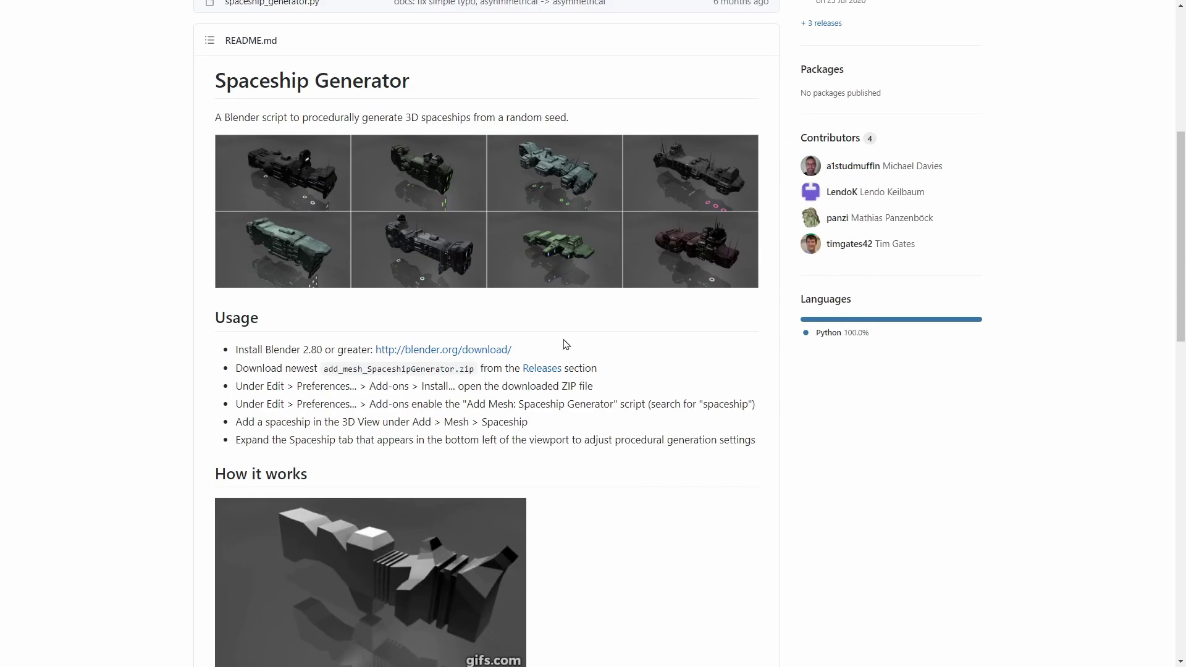
scroll(566, 344, "up", 6)
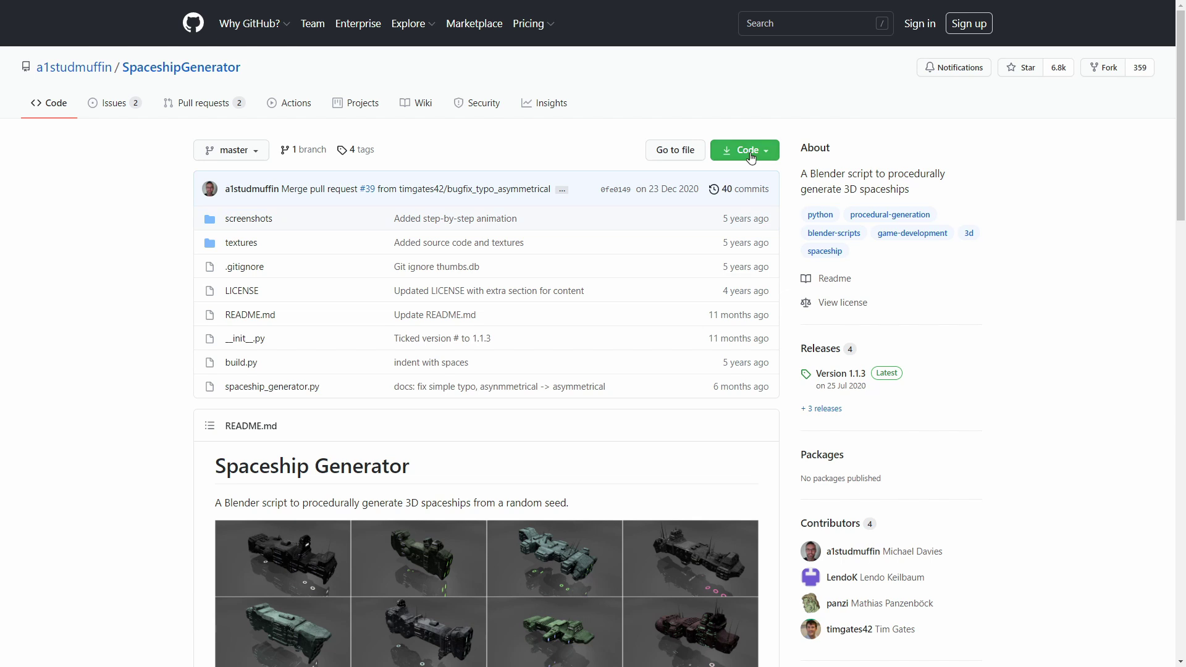
left_click(758, 151)
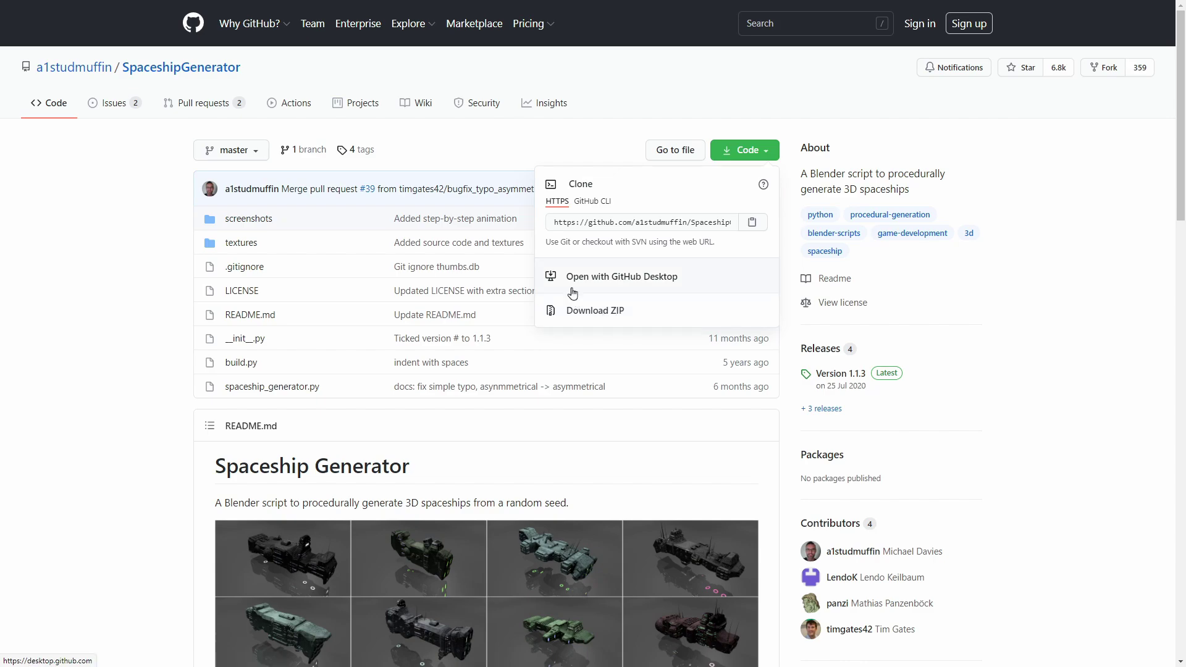
key("alt+Tab")
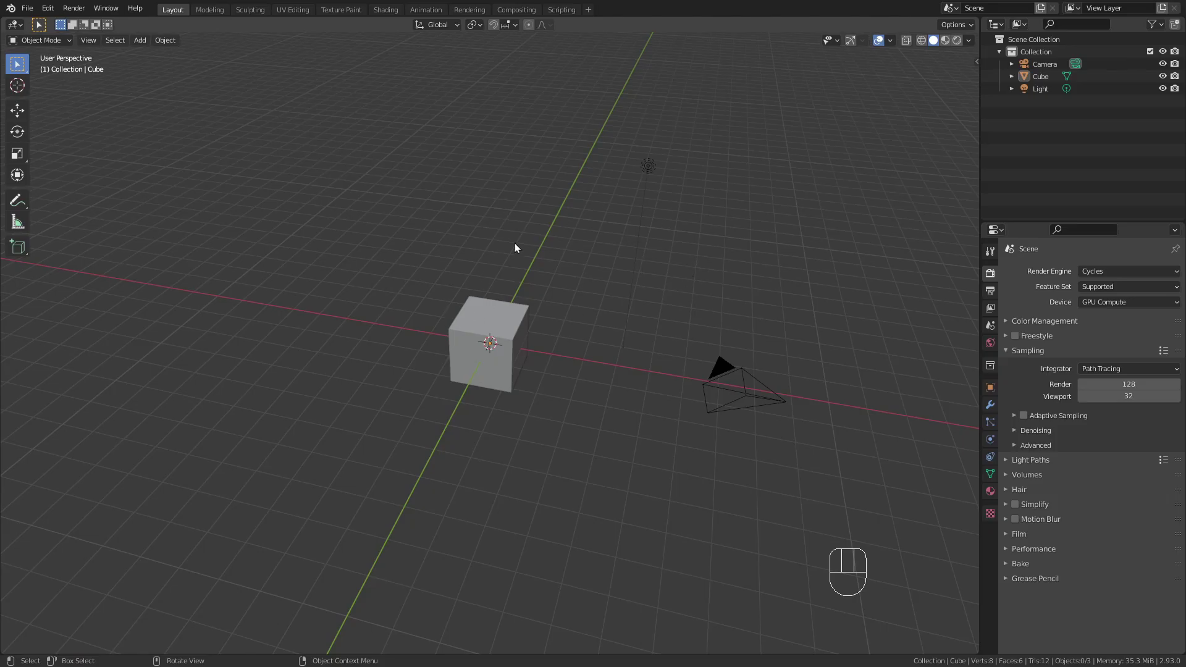
left_click(48, 8)
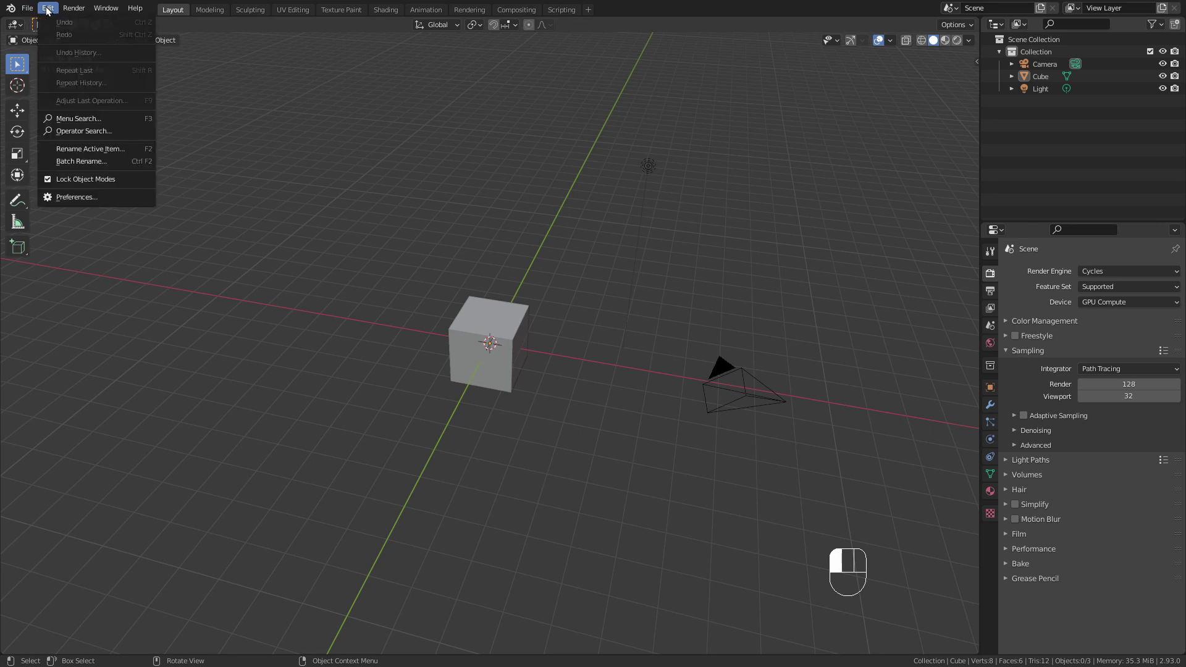
left_click(86, 195)
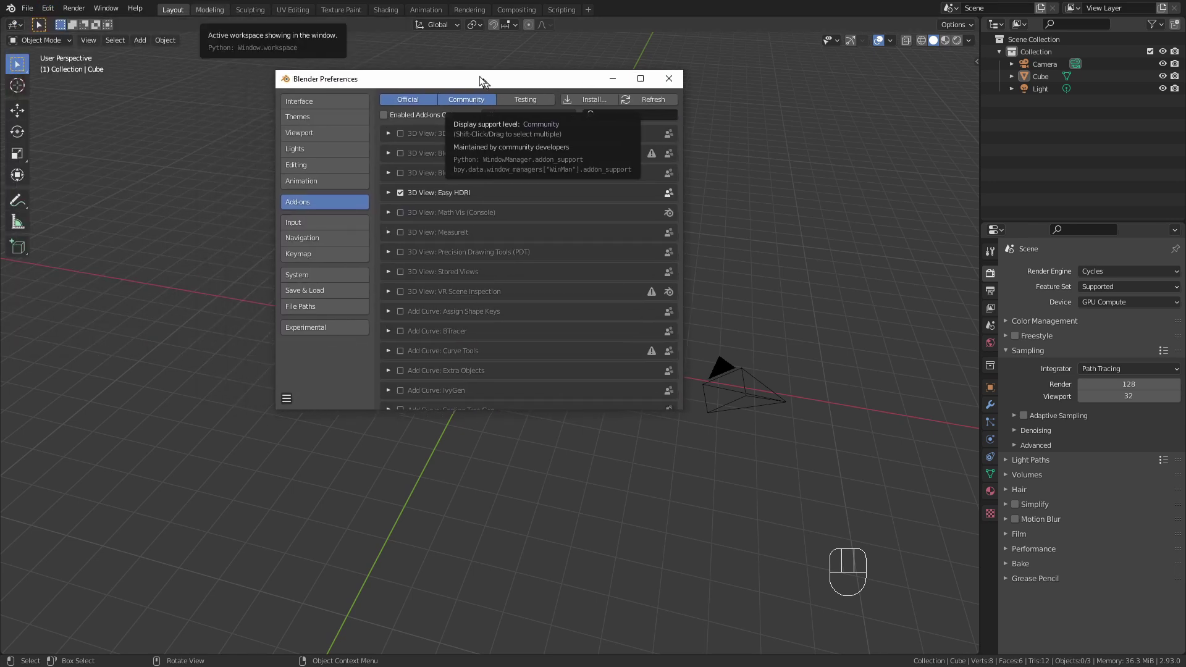
left_click(594, 94)
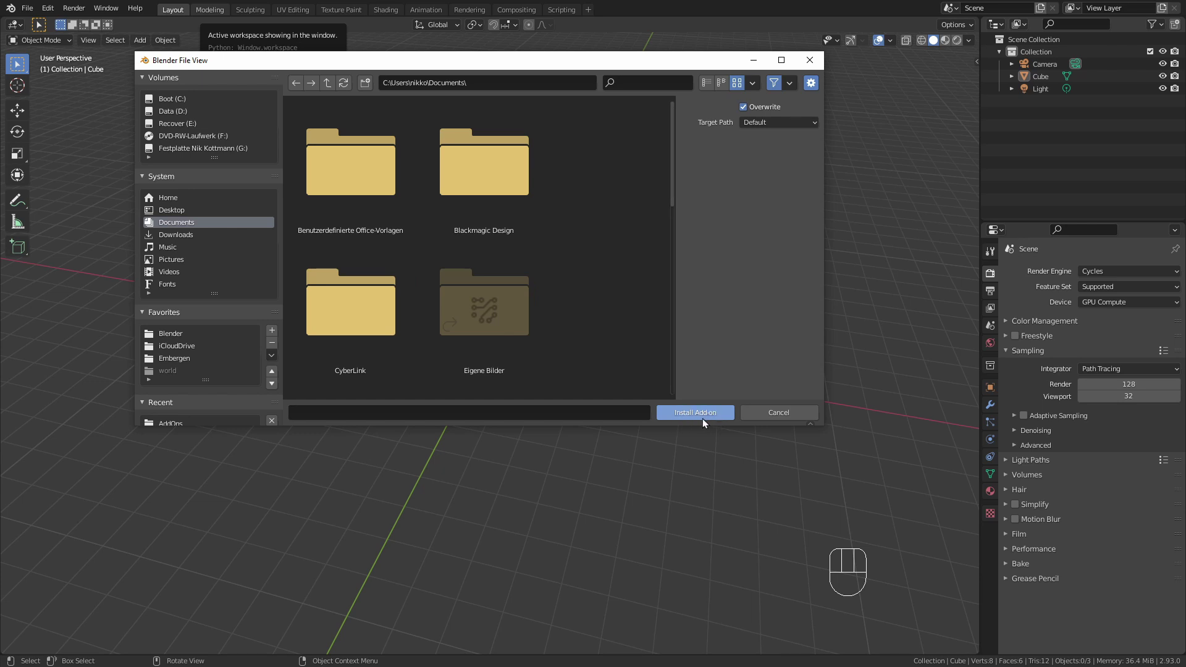
left_click(776, 413)
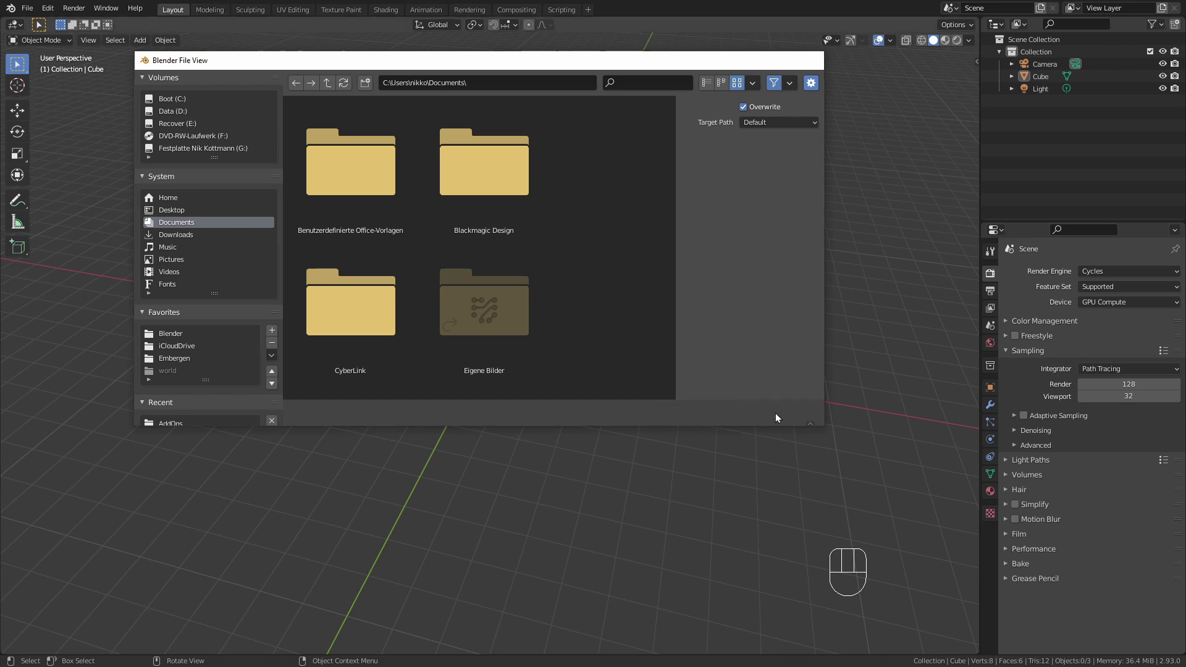
left_click(633, 112)
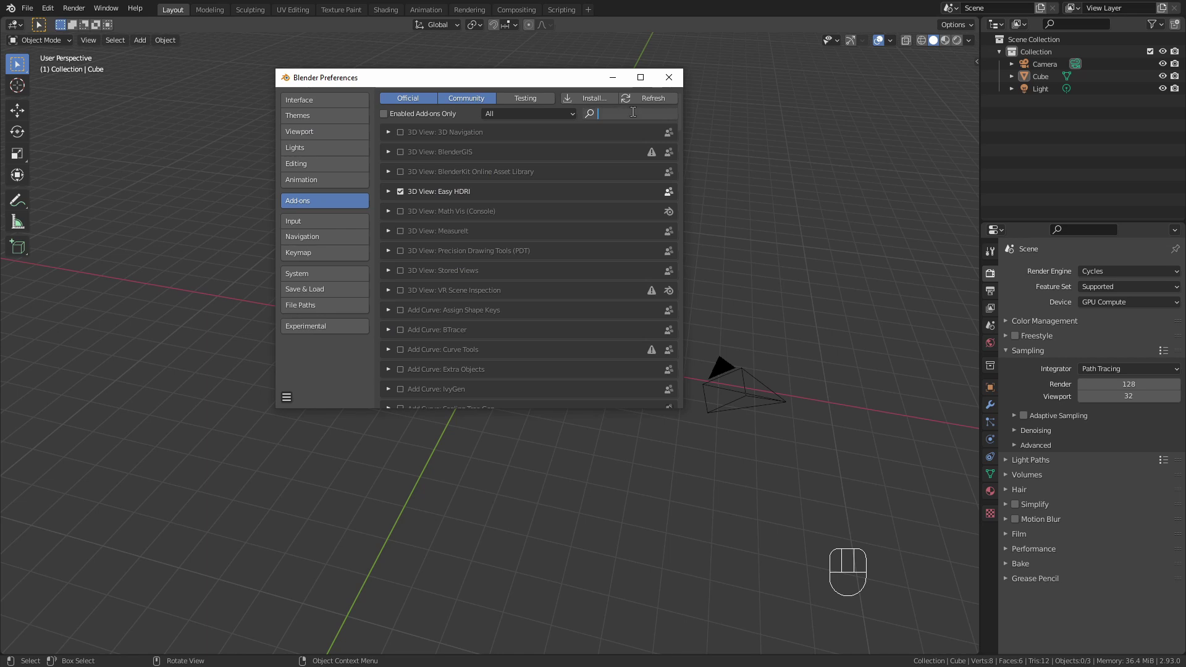
type("s")
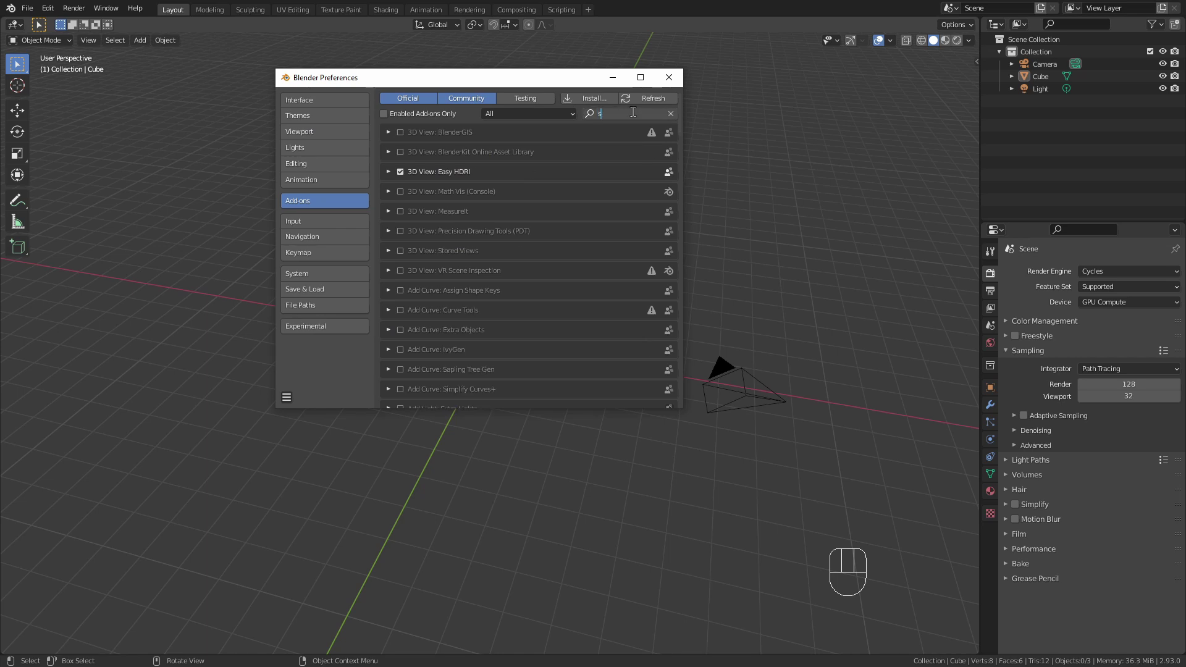
type("pa")
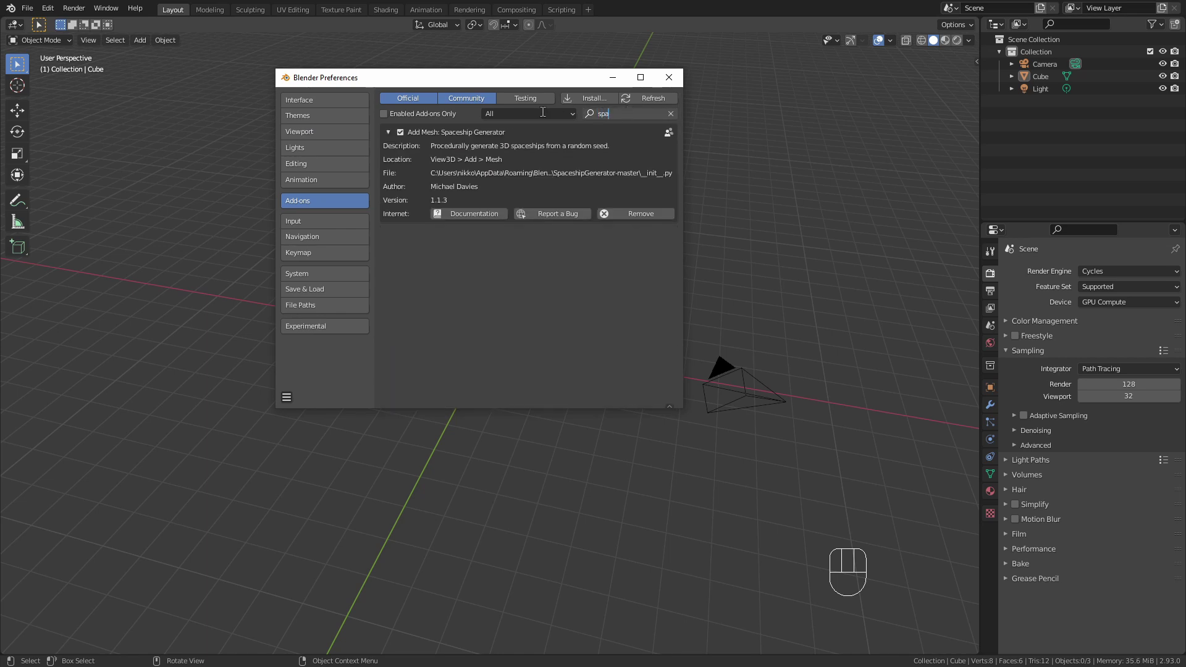
key("Return")
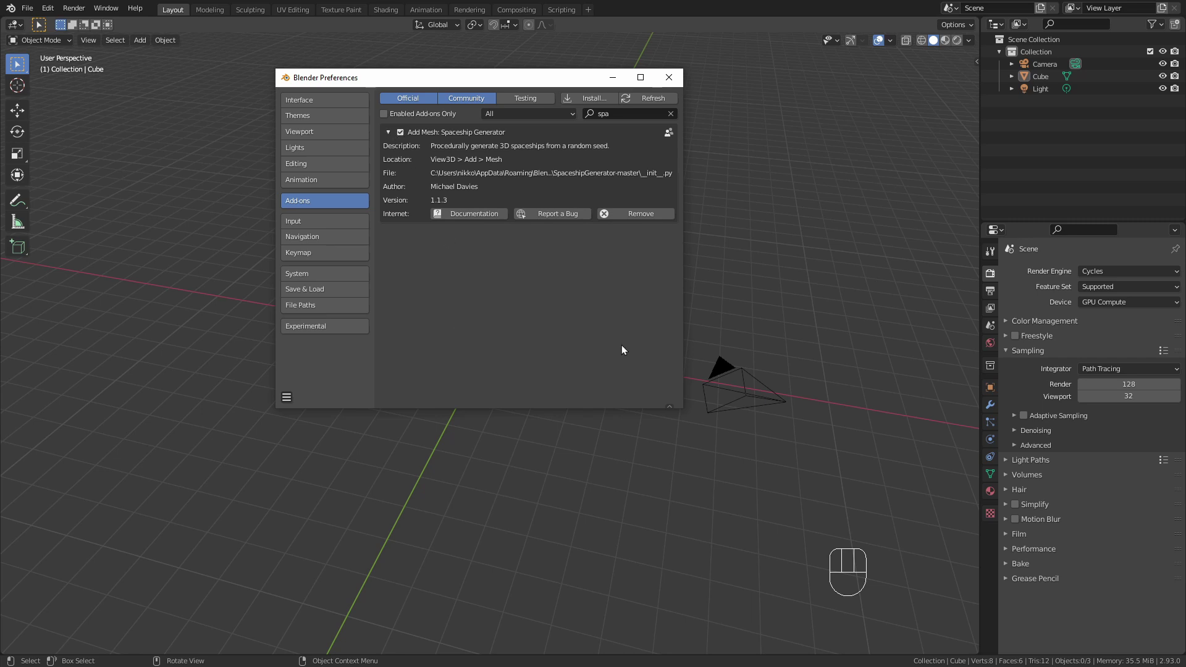
Close the preferences window and delete the default cube, camera and light.
left_click(611, 77)
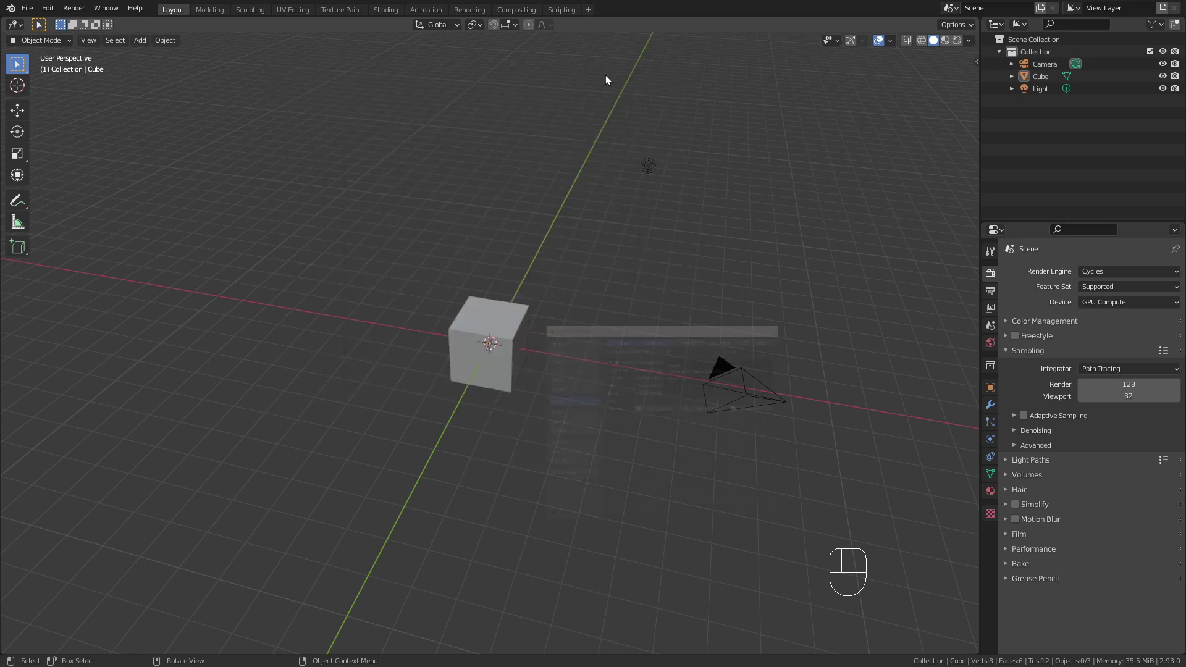
left_click_drag(284, 69, 917, 512)
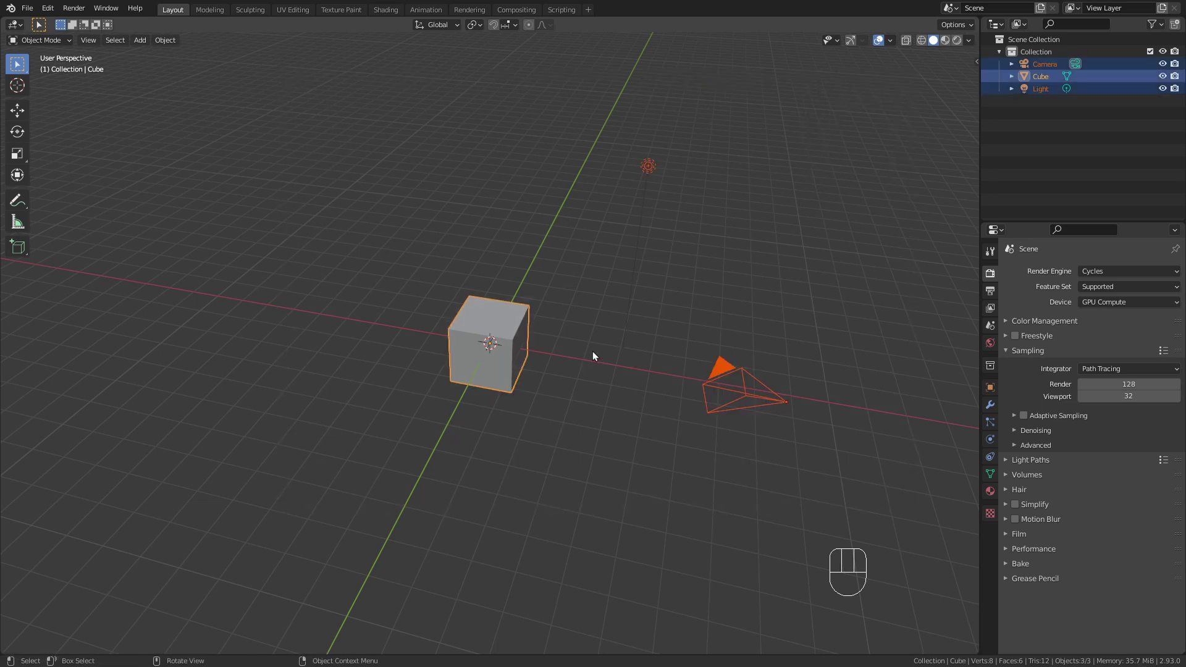
key("x")
left_click(591, 351)
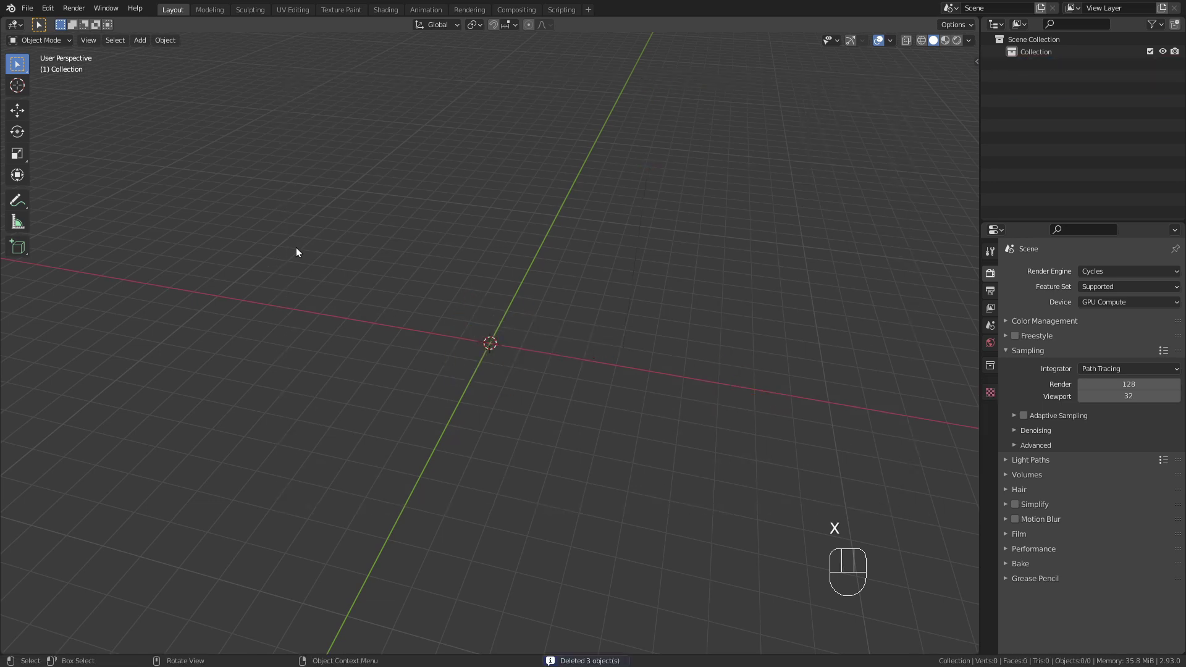
Hide the tool shelf and turn off the 3D Cursor viewport overlay.
key("t")
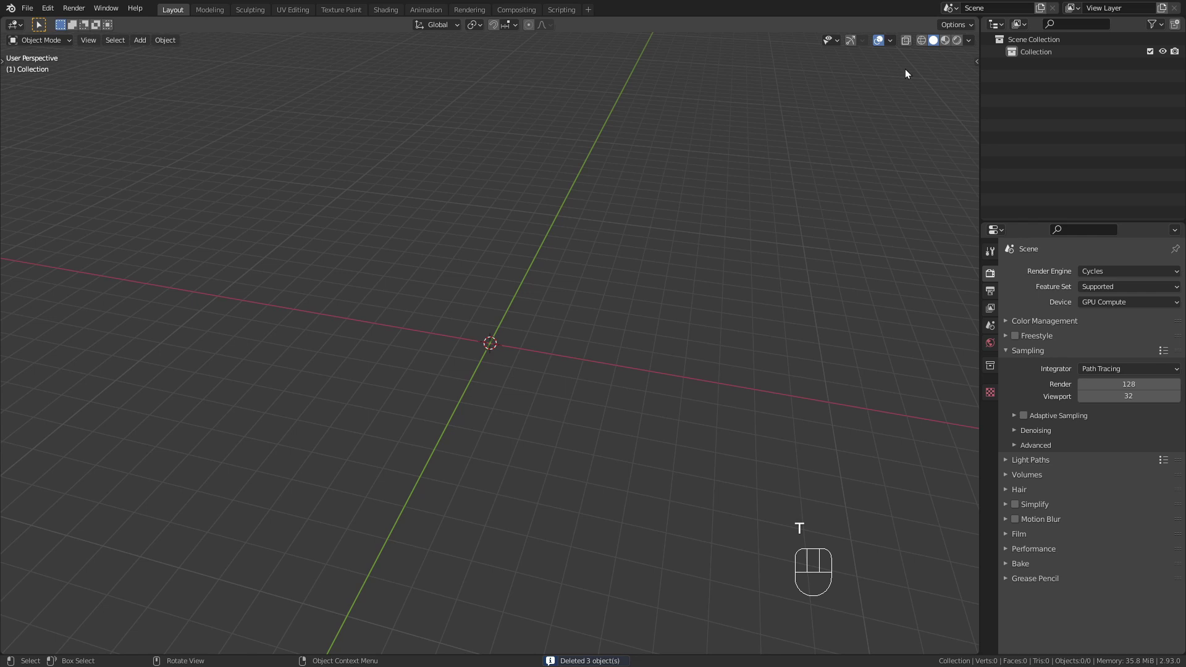
left_click(890, 41)
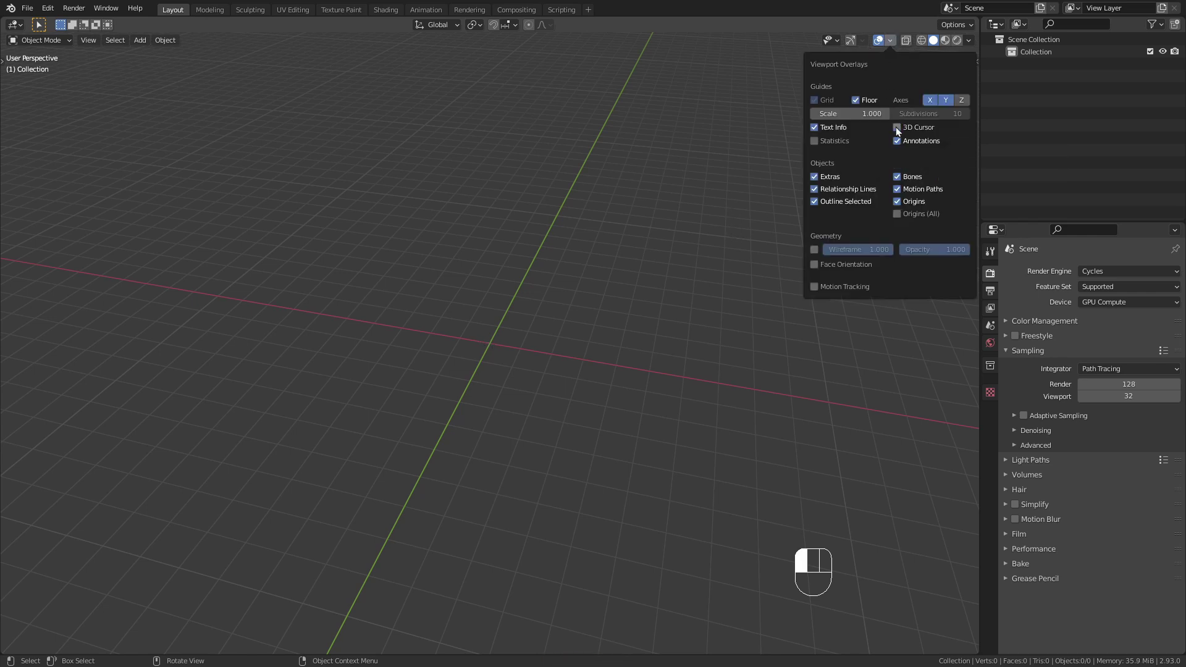
middle_click_drag(679, 349, 496, 320, "shift")
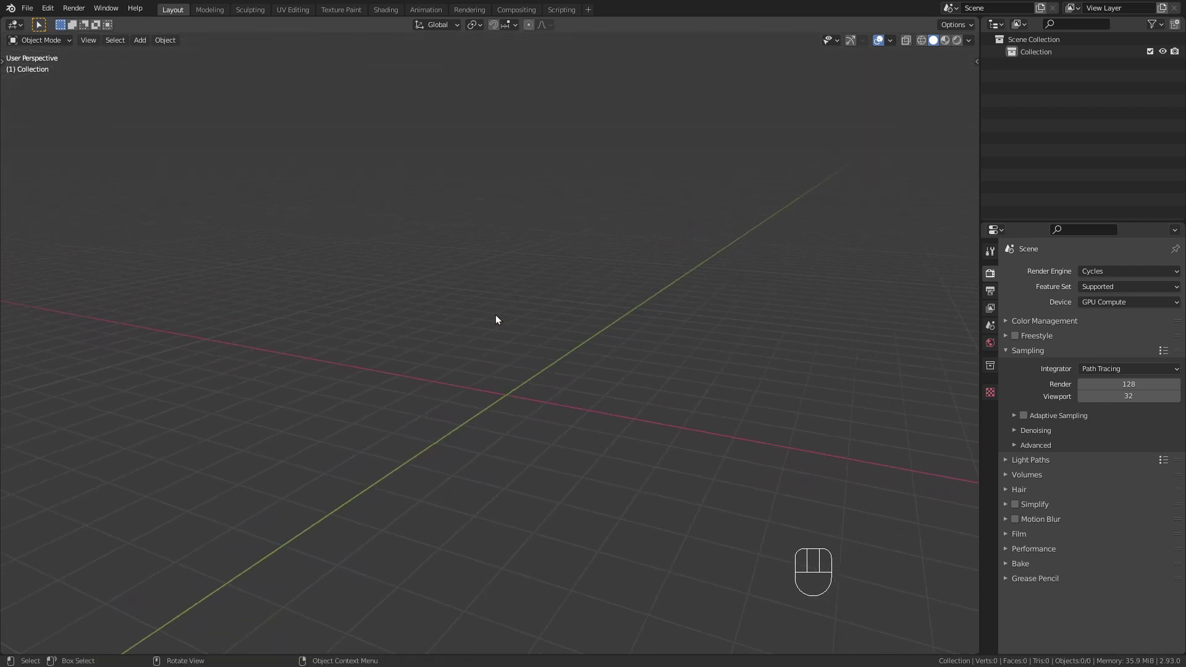
Add a Mesh > Spaceship object to the empty scene and orbit around it.
key("shift+a")
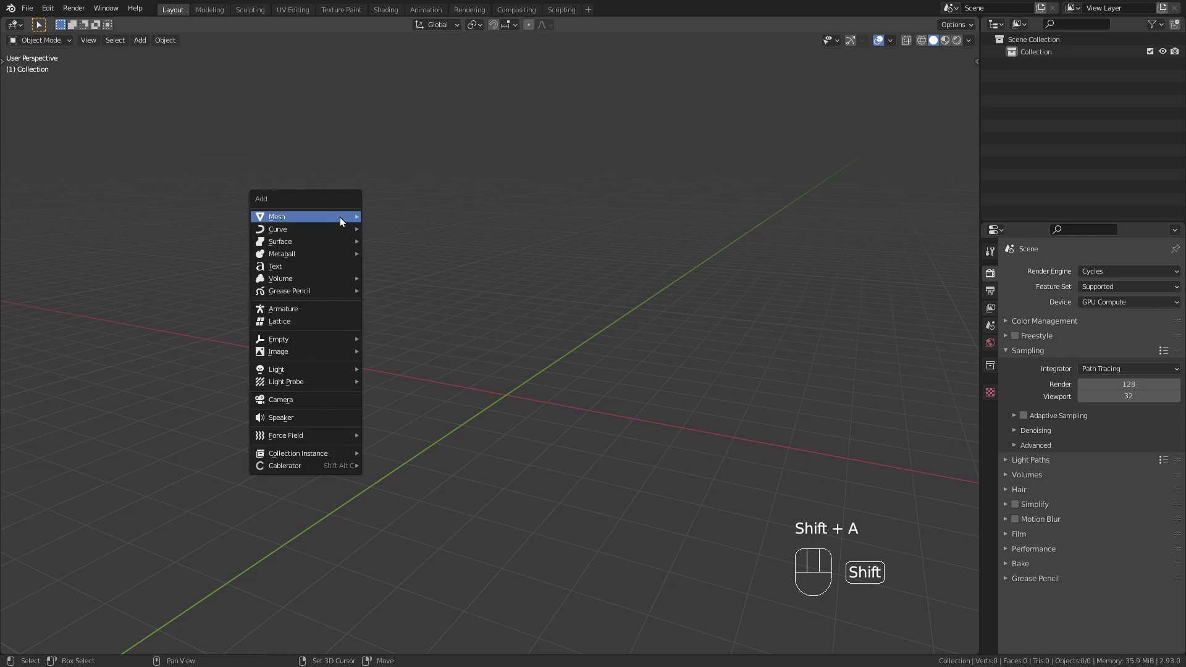
mouse_move(336, 218)
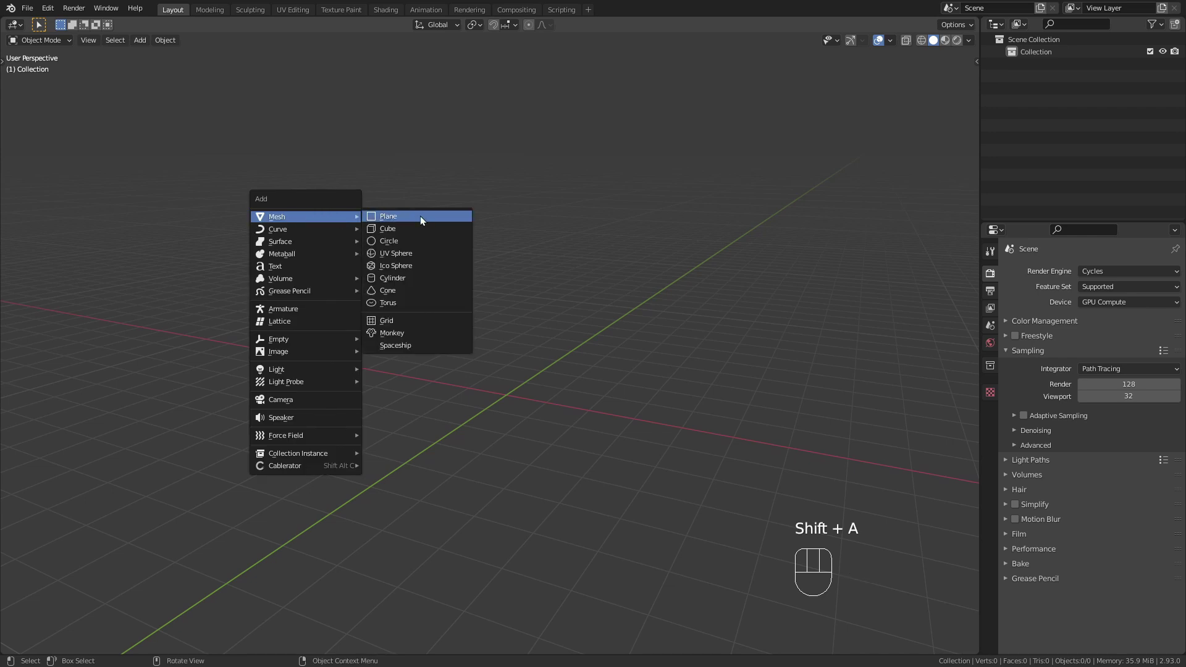
left_click(407, 346)
middle_click_drag(406, 349, 599, 371)
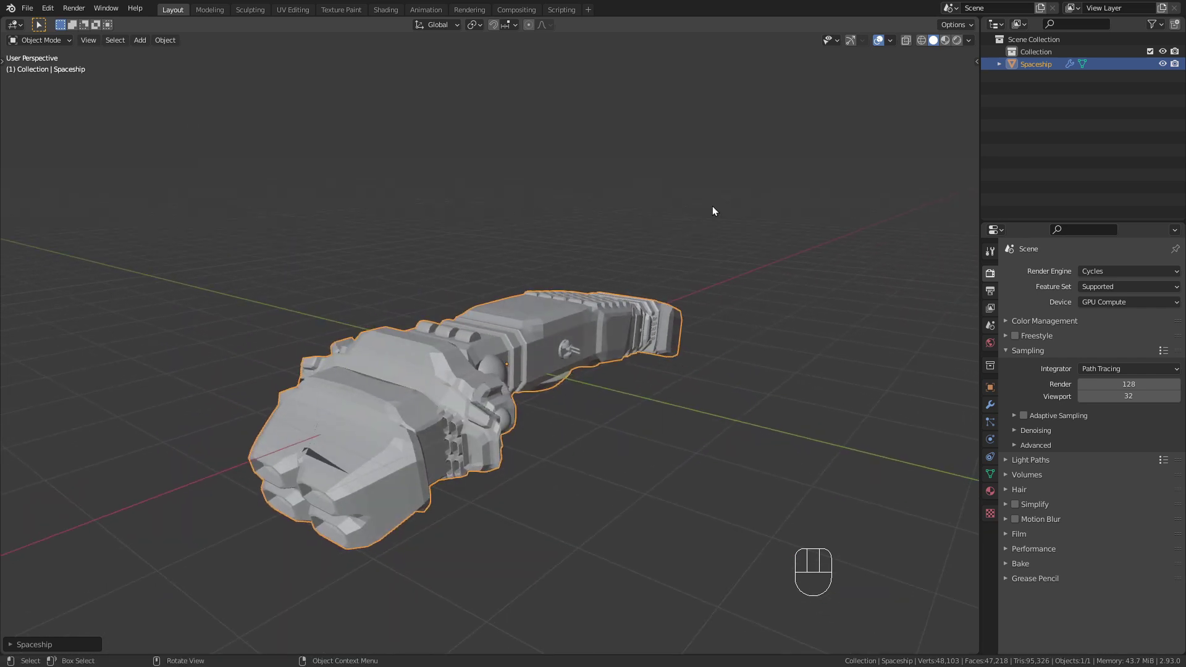
Switch the viewport to Material Preview shading and zoom in on the textured hull.
left_click(945, 44)
middle_click_drag(409, 381, 489, 386)
scroll(577, 395, "up", 5)
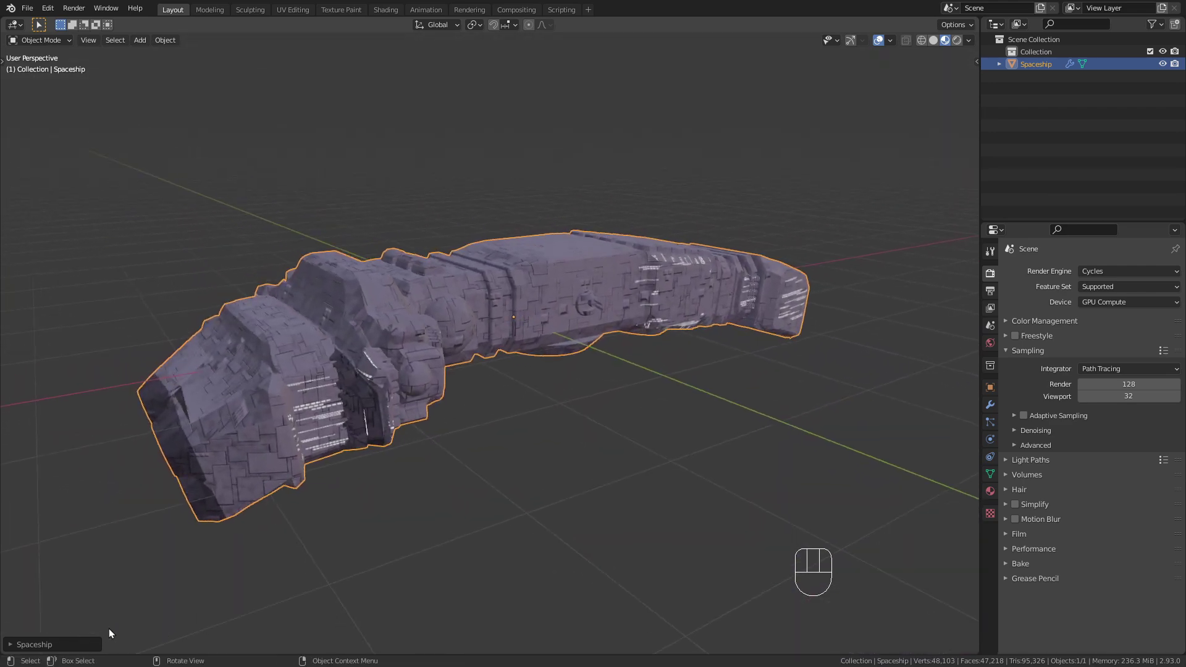
In the Spaceship redo panel, set Min. Hull Segments to 4 and asymmetry segments to 2–4.
left_click(28, 645)
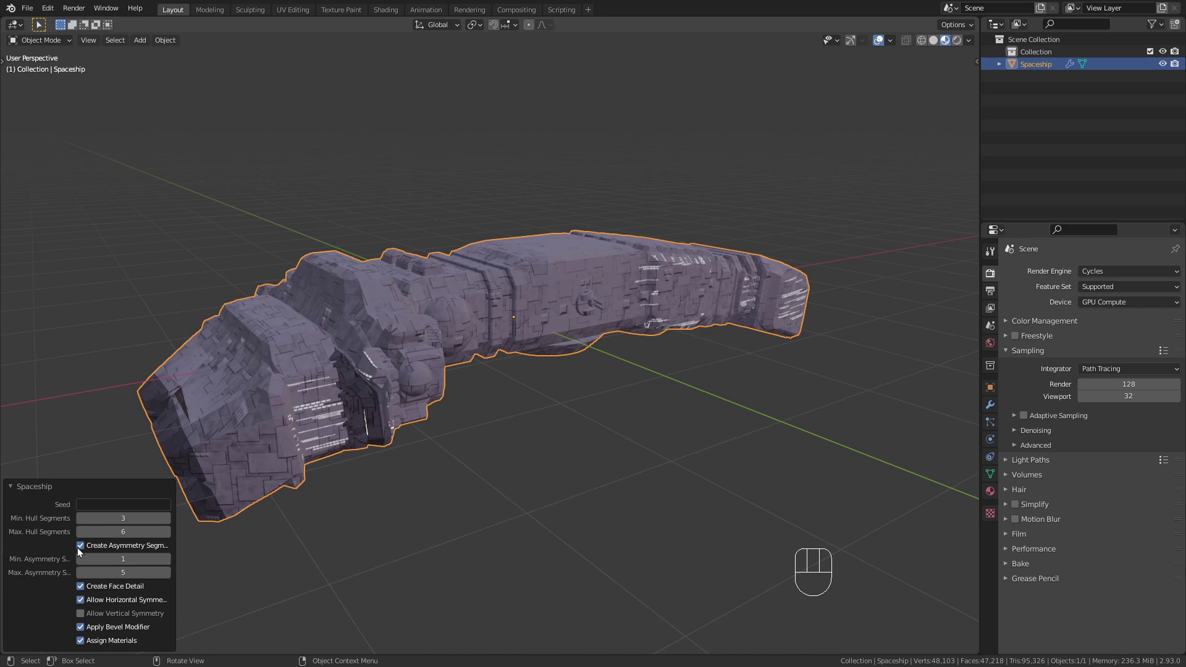
left_click(168, 517)
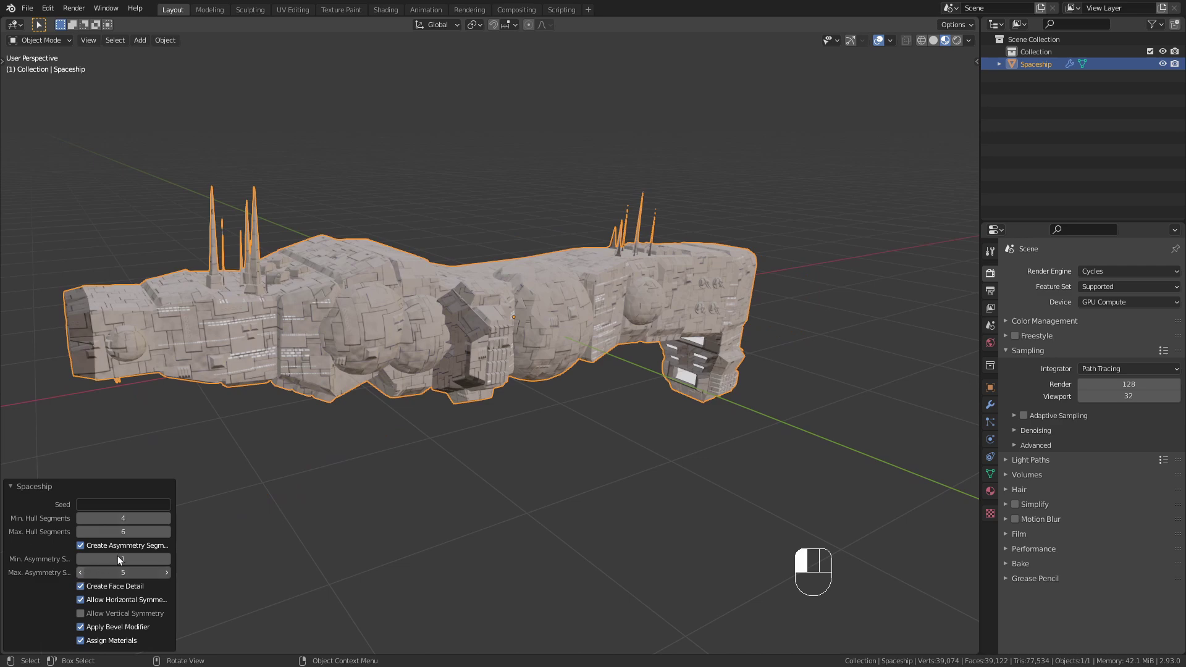
middle_click_drag(547, 307, 613, 288)
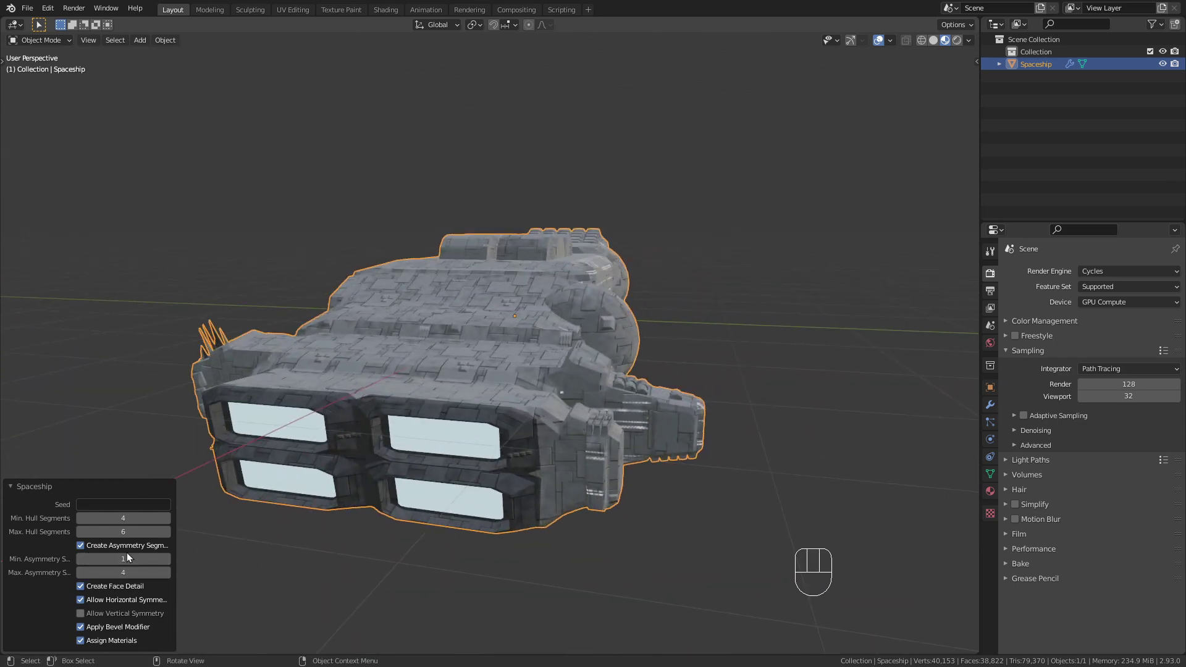
left_click(166, 558)
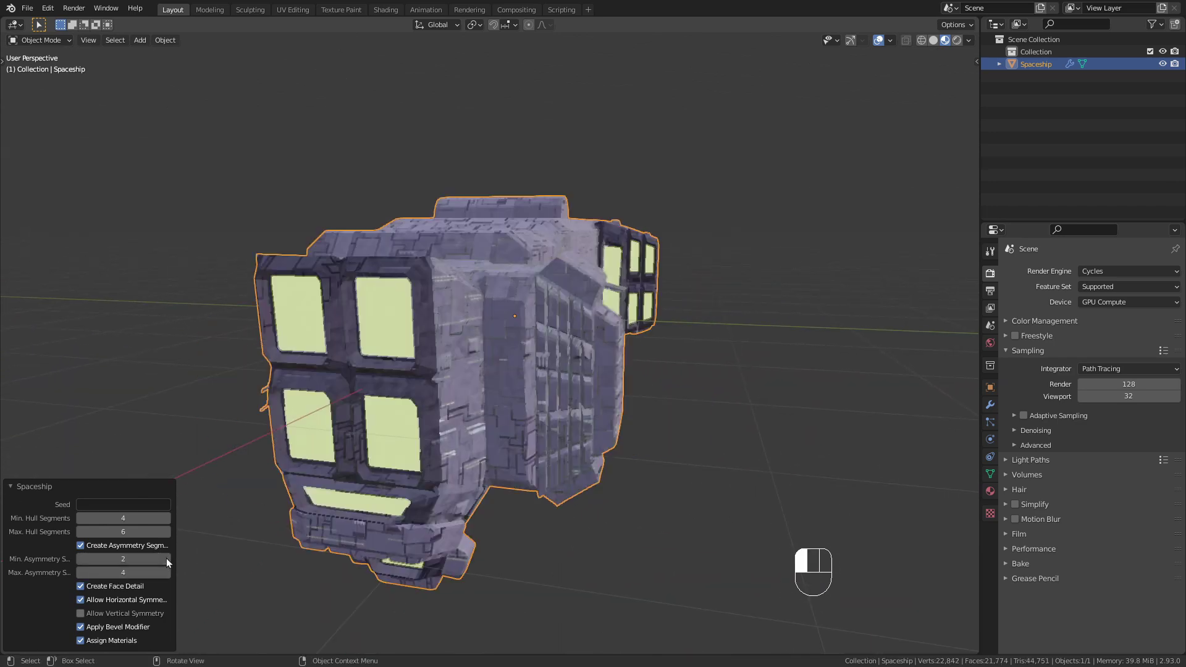
middle_click_drag(414, 406, 517, 320)
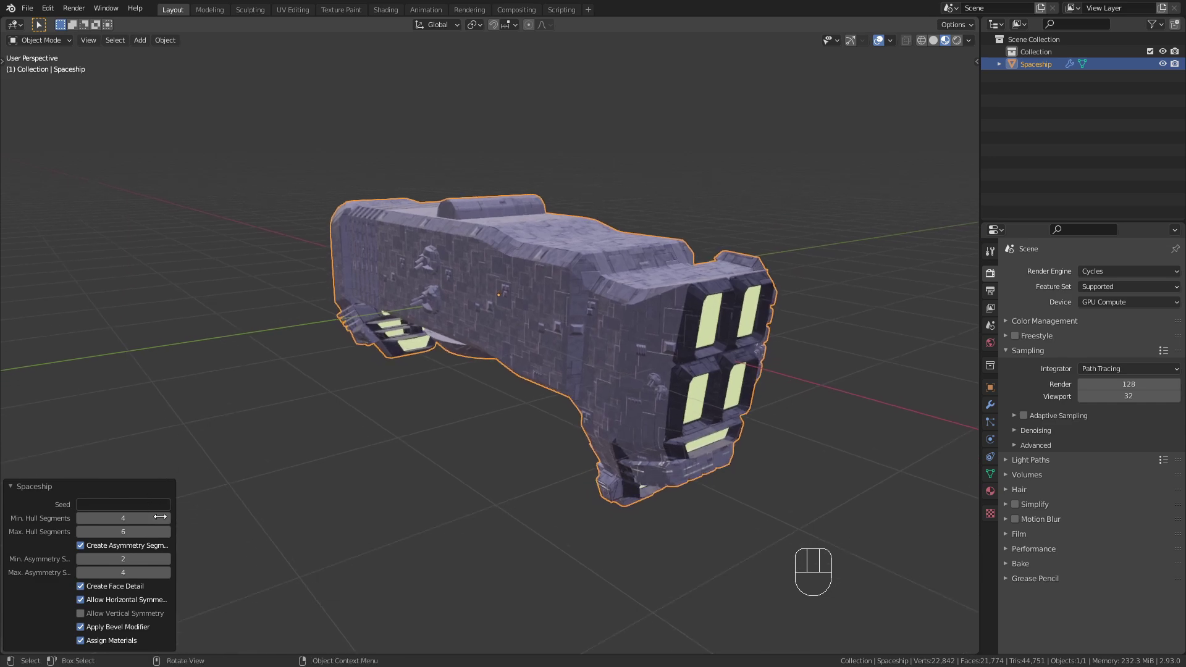
middle_click_drag(726, 317, 621, 342)
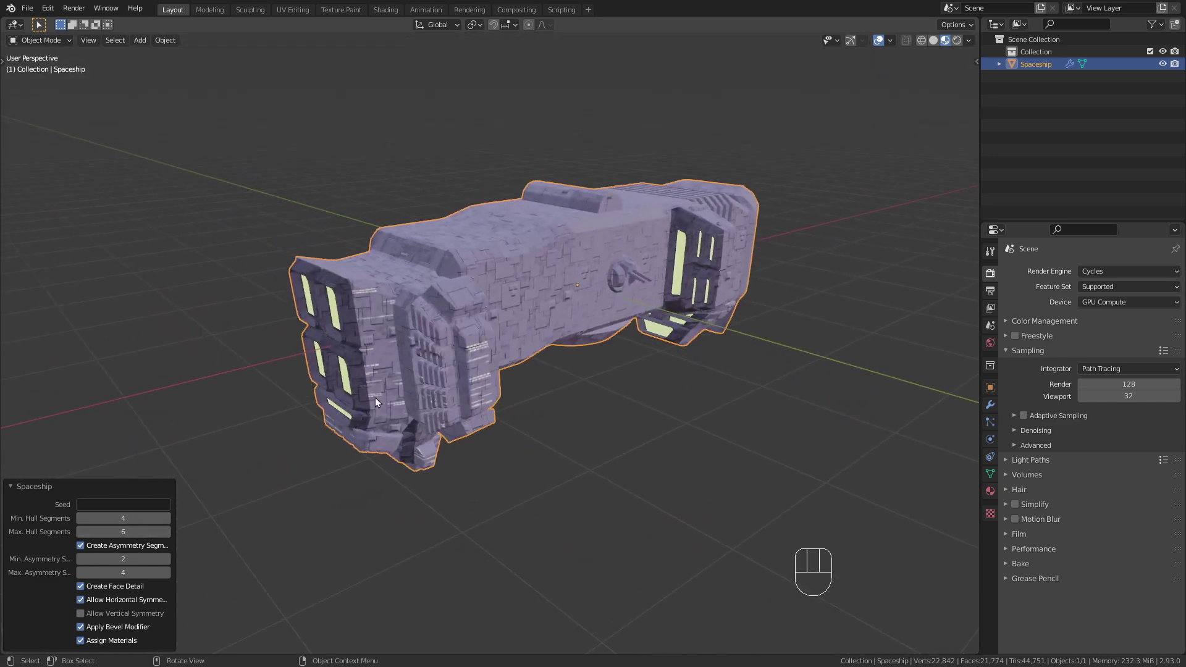
left_click(89, 505)
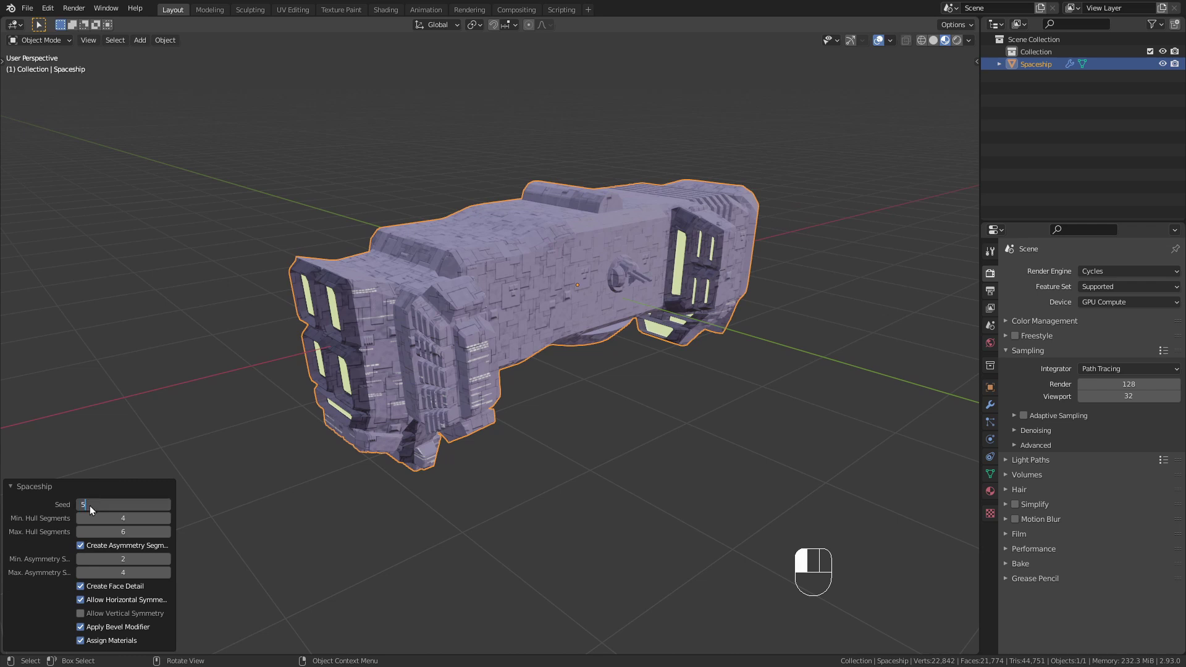
Try random seed 5 and then seed 15, orbiting to inspect each new ship.
type("5")
key("Return")
middle_click_drag(502, 367, 572, 307)
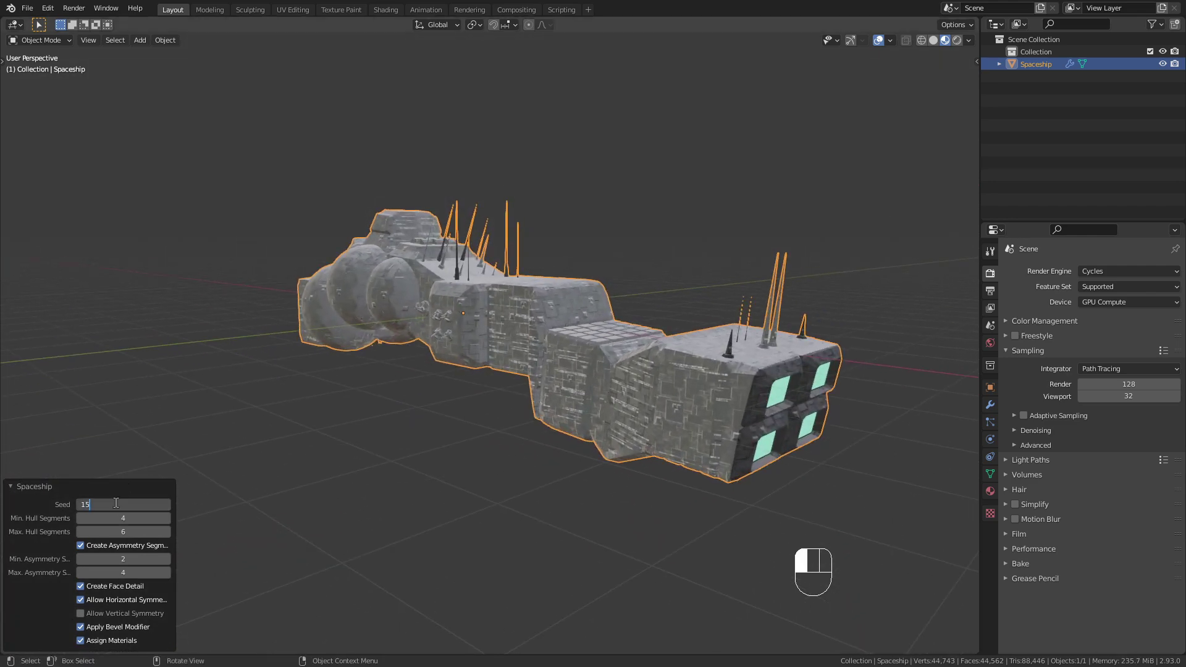
key("Return")
middle_click_drag(350, 409, 488, 293)
Collapse the generator settings panel and centre the ship in the view.
left_click(17, 484)
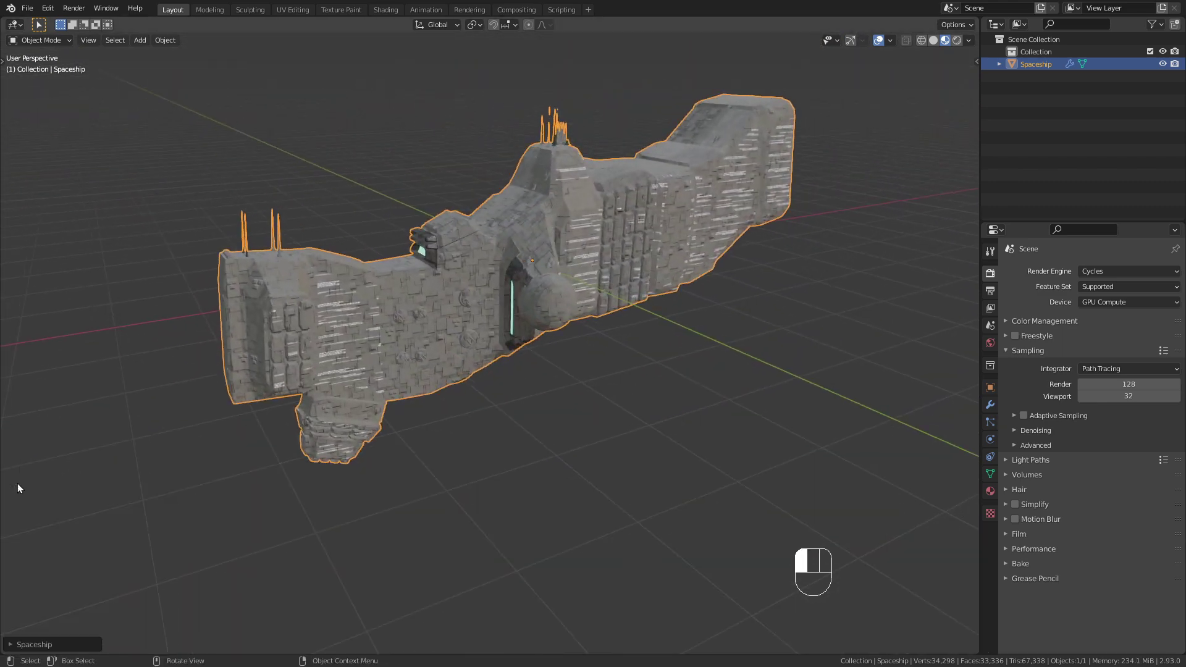
middle_click_drag(635, 209, 695, 264, "shift")
scroll(603, 310, "up", 2)
Enter Edit Mode and inspect the hull mesh and portholes up close.
key("Tab")
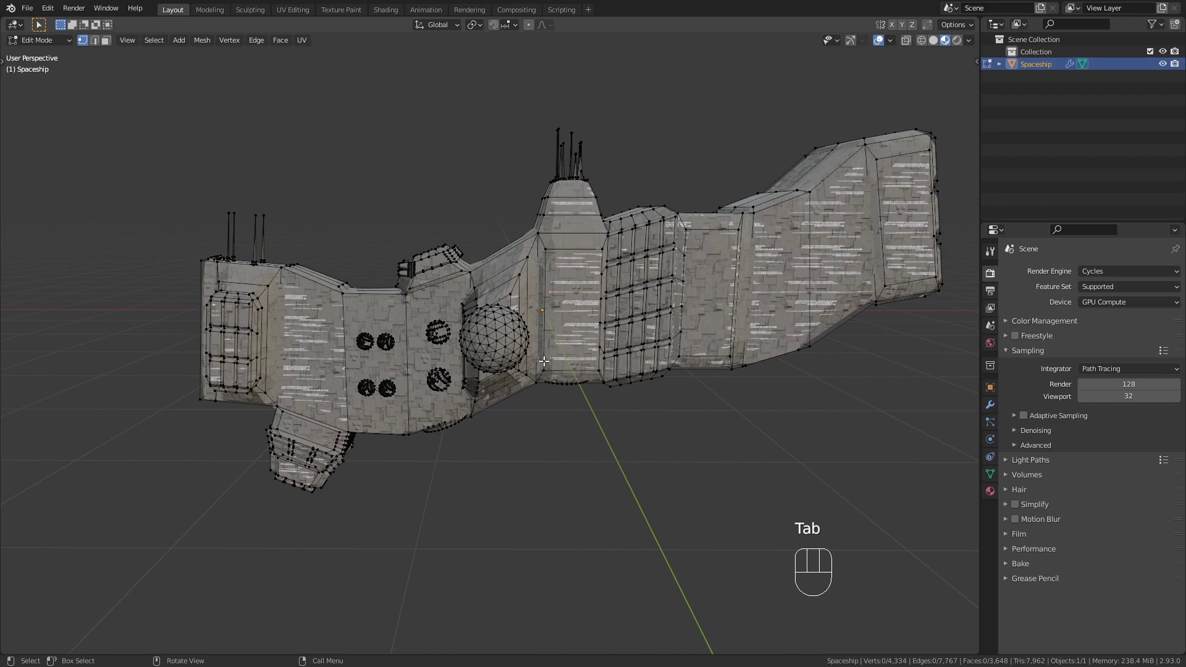
scroll(544, 361, "up", 4)
middle_click_drag(543, 362, 779, 368, "shift")
scroll(498, 345, "up", 4)
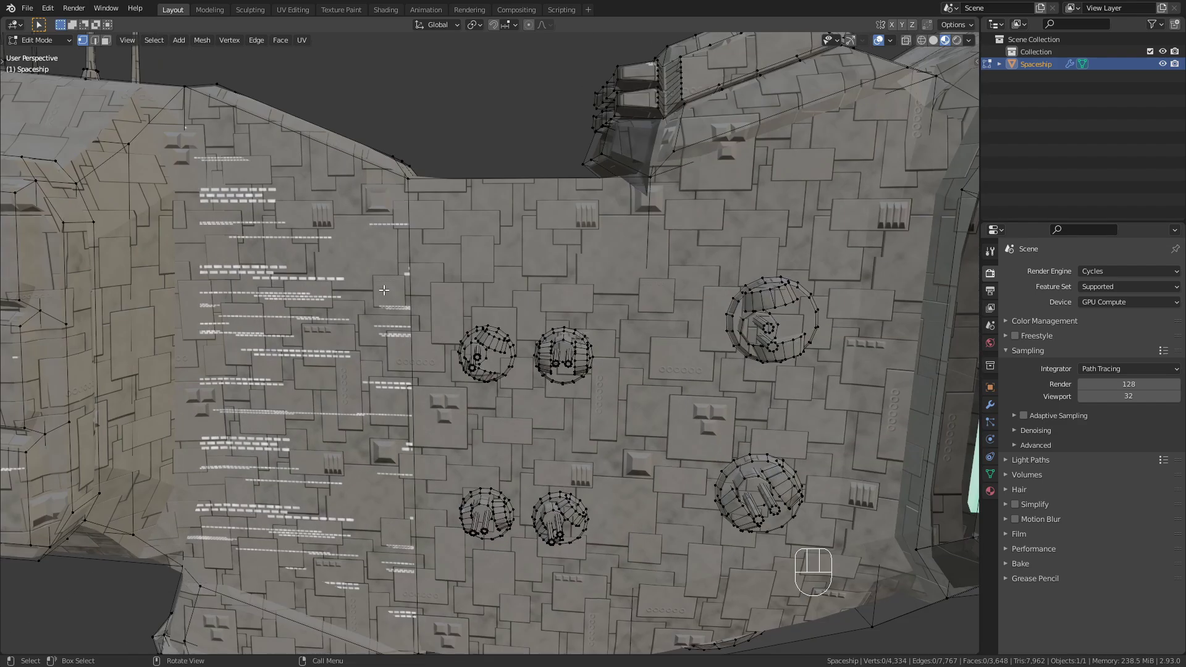
middle_click_drag(525, 295, 447, 409)
scroll(502, 266, "down", 8)
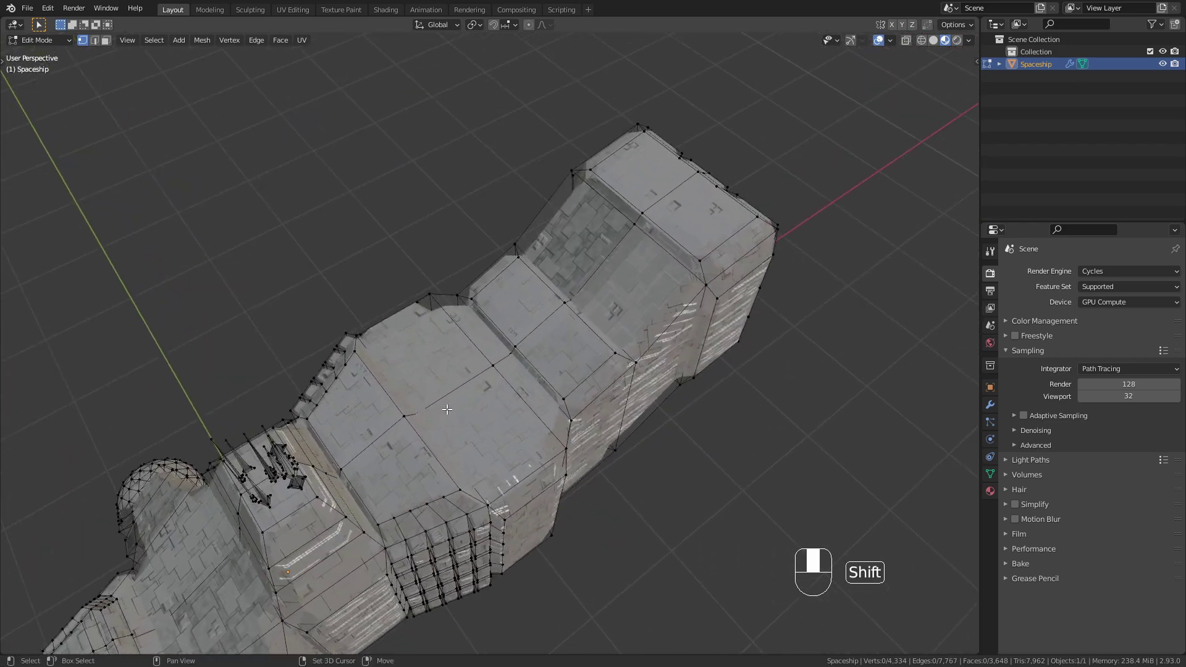
Switch to face select and select two neighbouring faces on top of the hull.
left_click(106, 40)
middle_click_drag(262, 117, 459, 311)
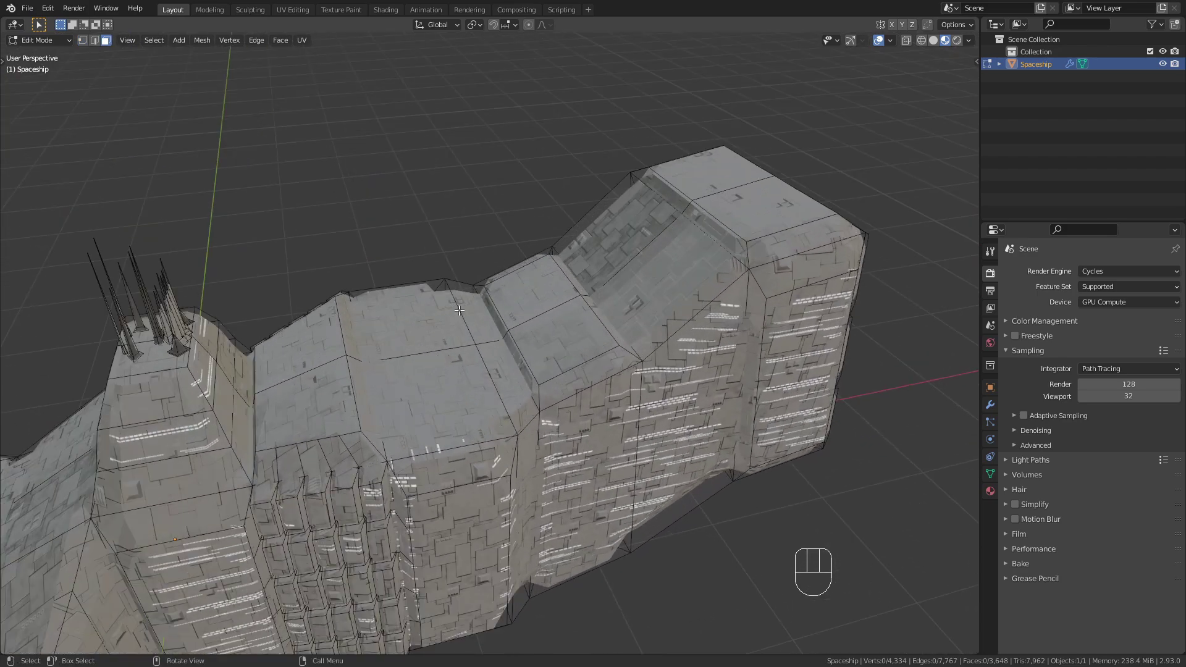
left_click(459, 311)
left_click(440, 388, "shift")
middle_click_drag(439, 388, 606, 460)
scroll(462, 352, "up", 5)
Inset the two faces and raise them into a tall block.
key("i")
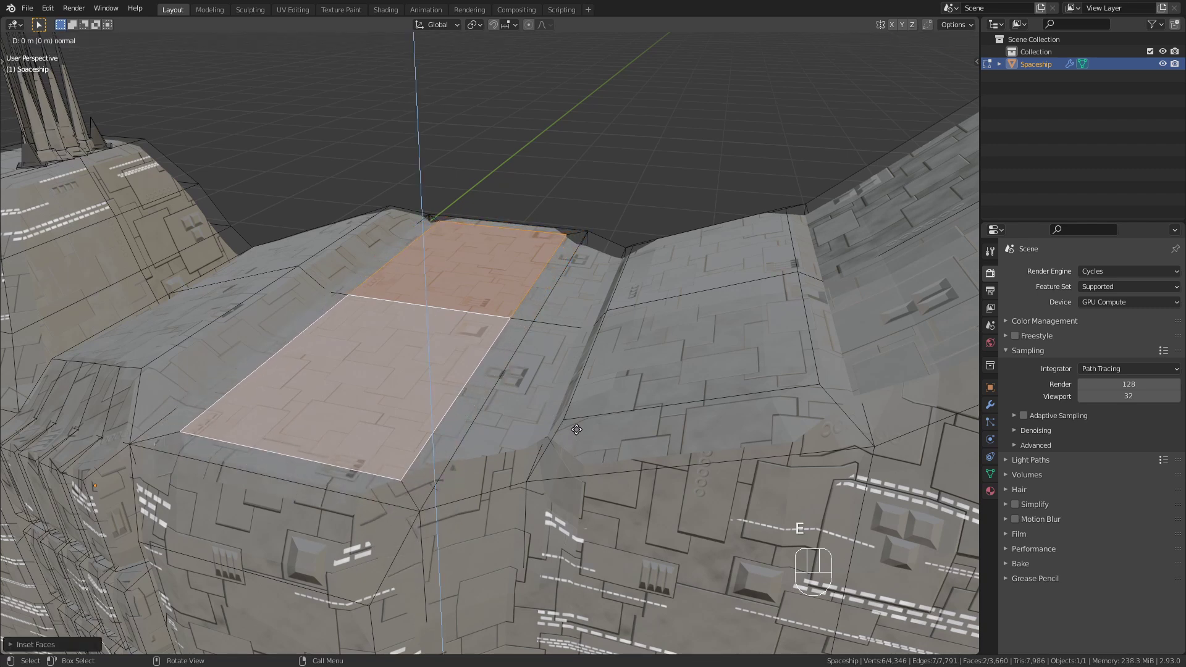
left_click(555, 287)
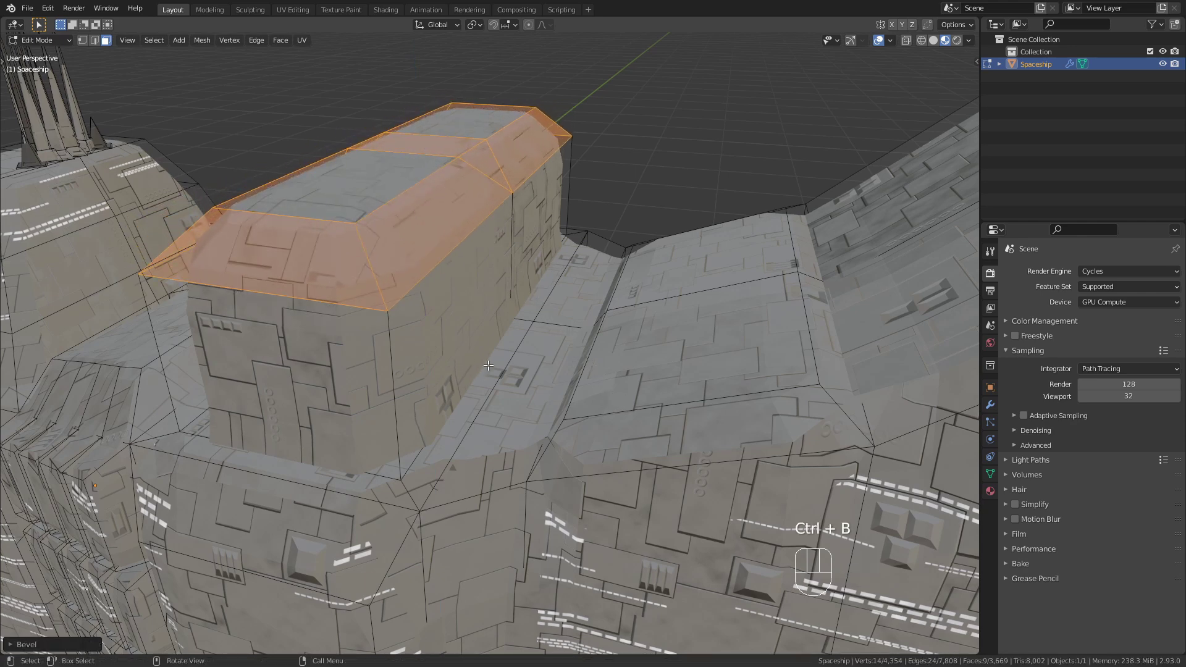
middle_click_drag(483, 365, 392, 323)
Return to Object Mode, orbit around the new block from several angles, and re-enter Edit Mode.
scroll(391, 323, "down", 2)
key("Tab")
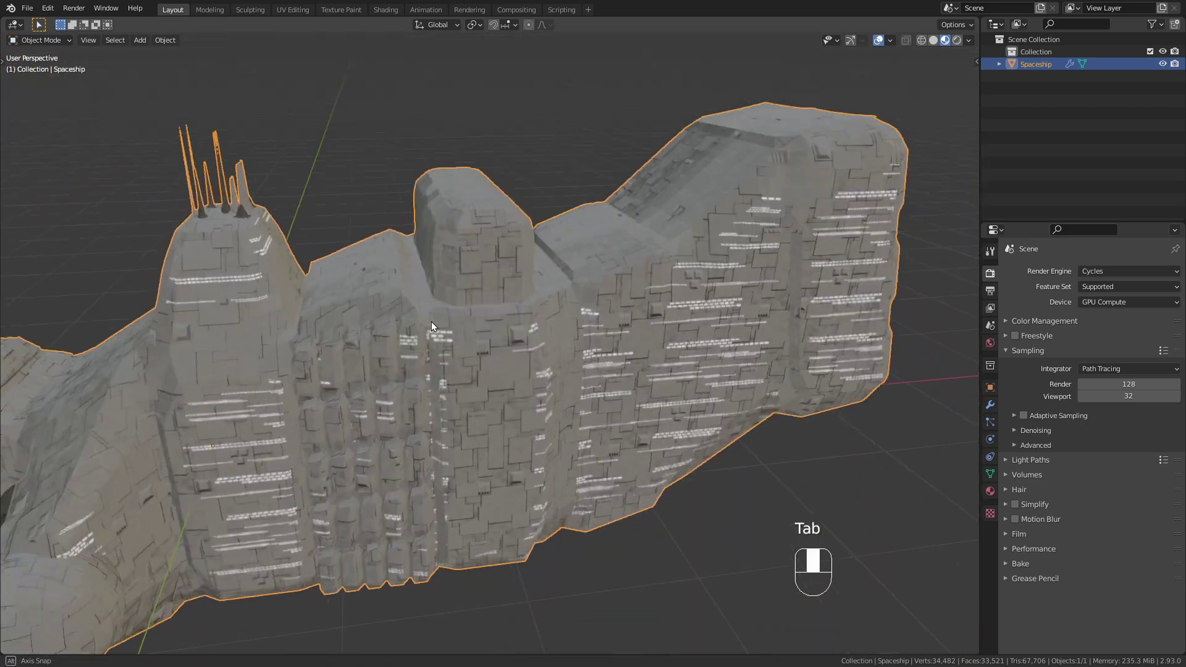
middle_click_drag(494, 265, 420, 234)
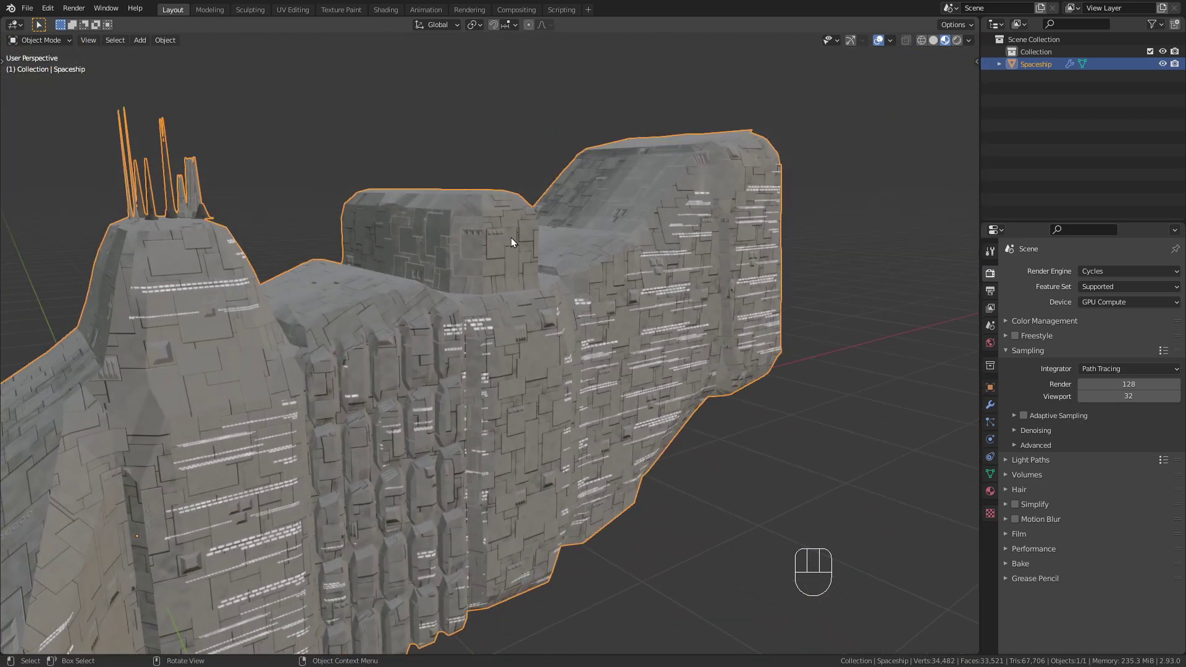
middle_click_drag(511, 238, 439, 383, "shift")
scroll(488, 352, "down", 6)
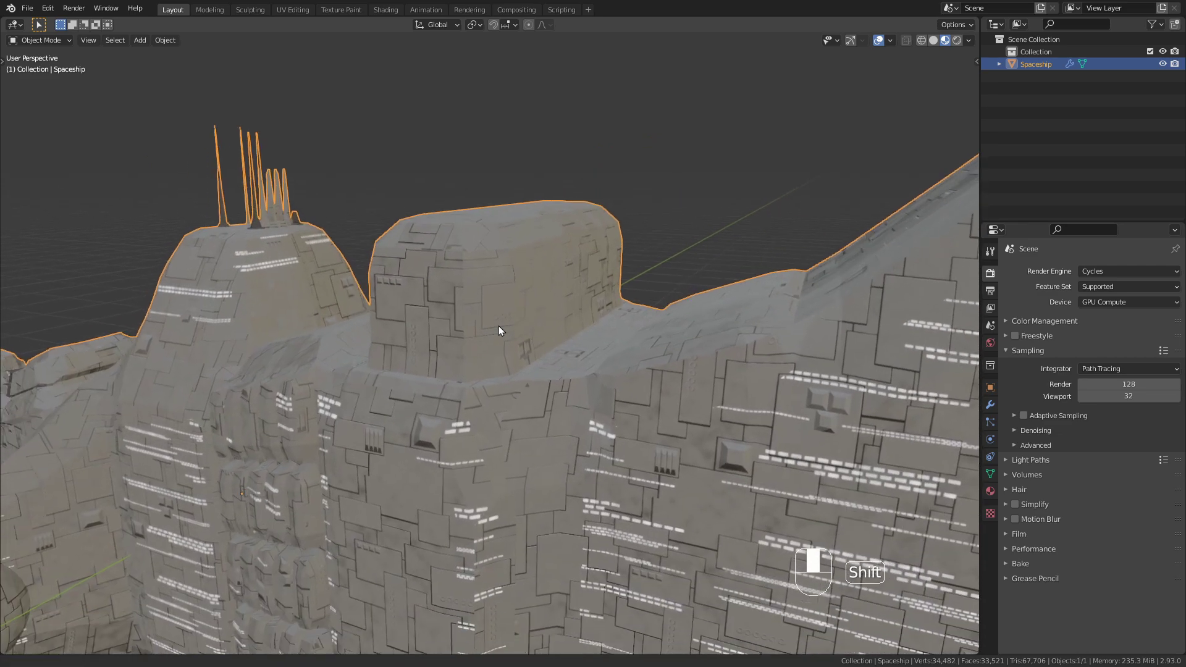
middle_click_drag(505, 327, 640, 350, "shift")
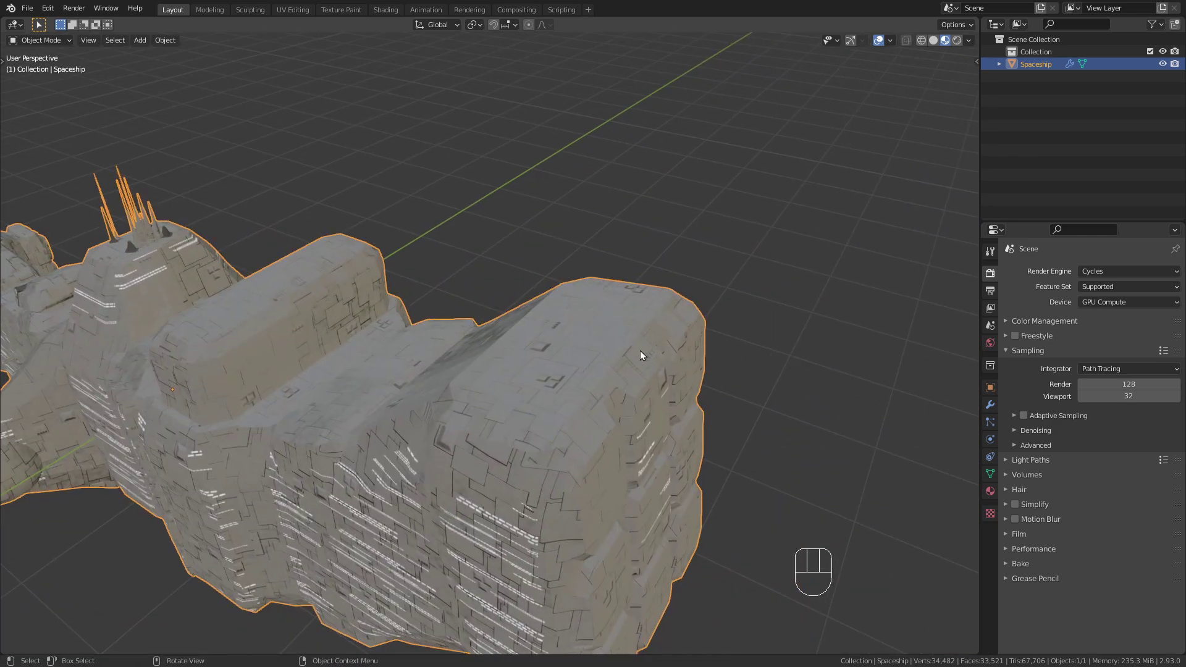
key("Tab")
Select two top faces on the rear block, inset them, and sink them about 0.13 m.
left_click(598, 319)
left_click(531, 376, "shift")
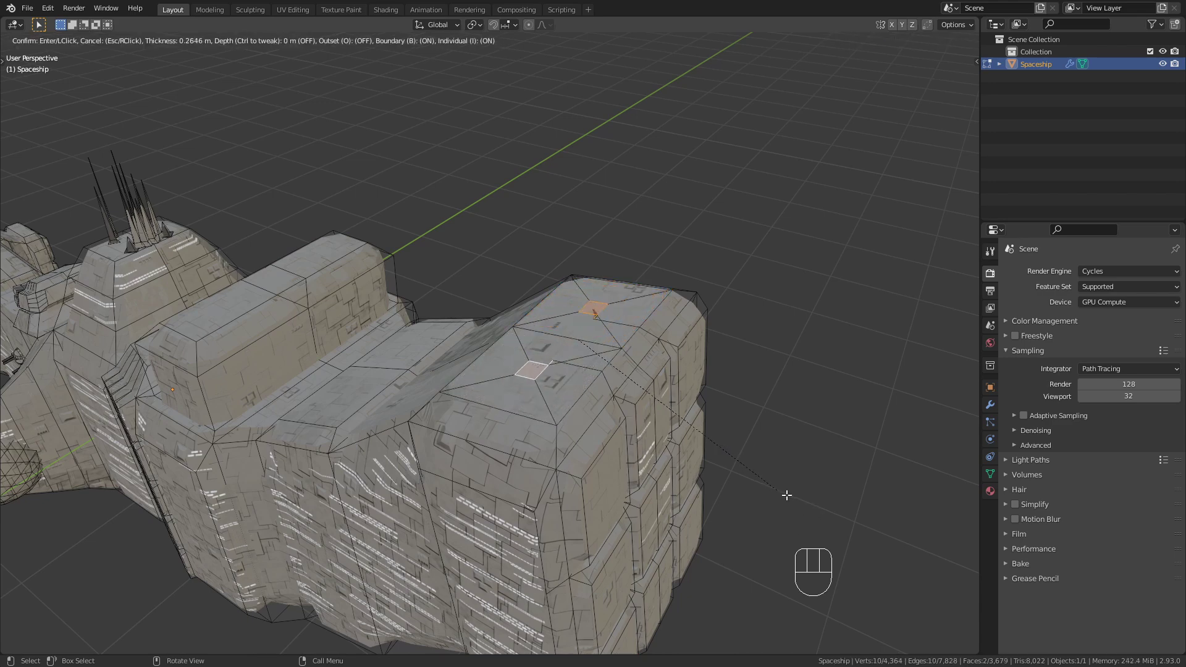
left_click(789, 495)
middle_click_drag(789, 496, 579, 399)
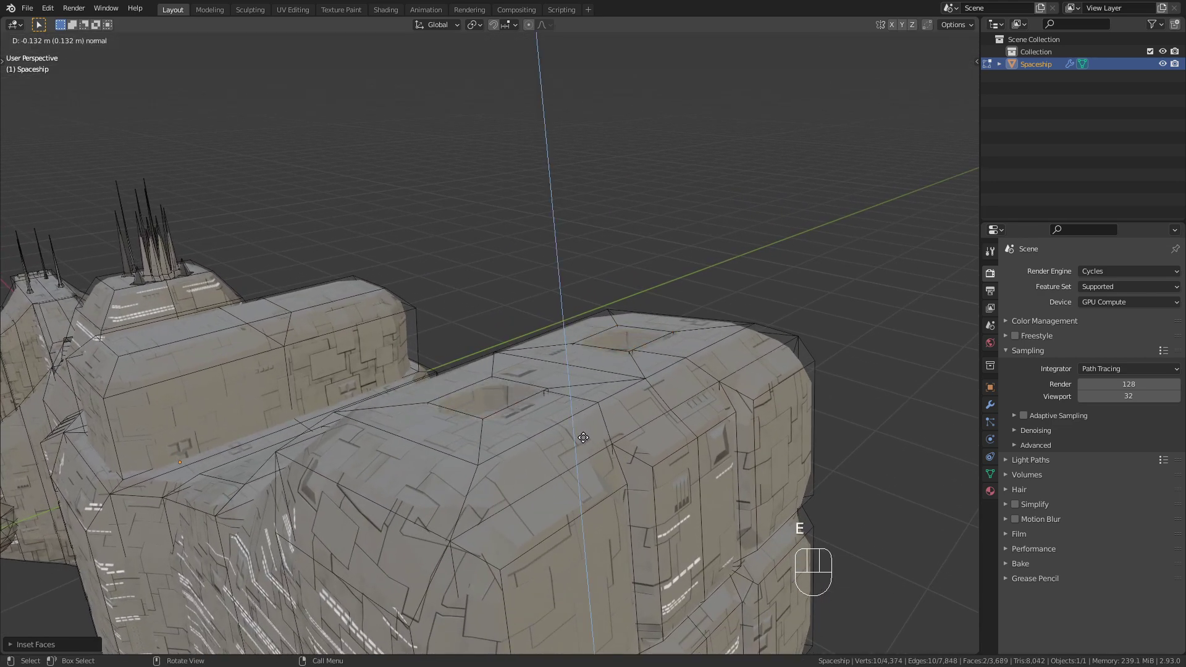
middle_click_drag(584, 438, 659, 415)
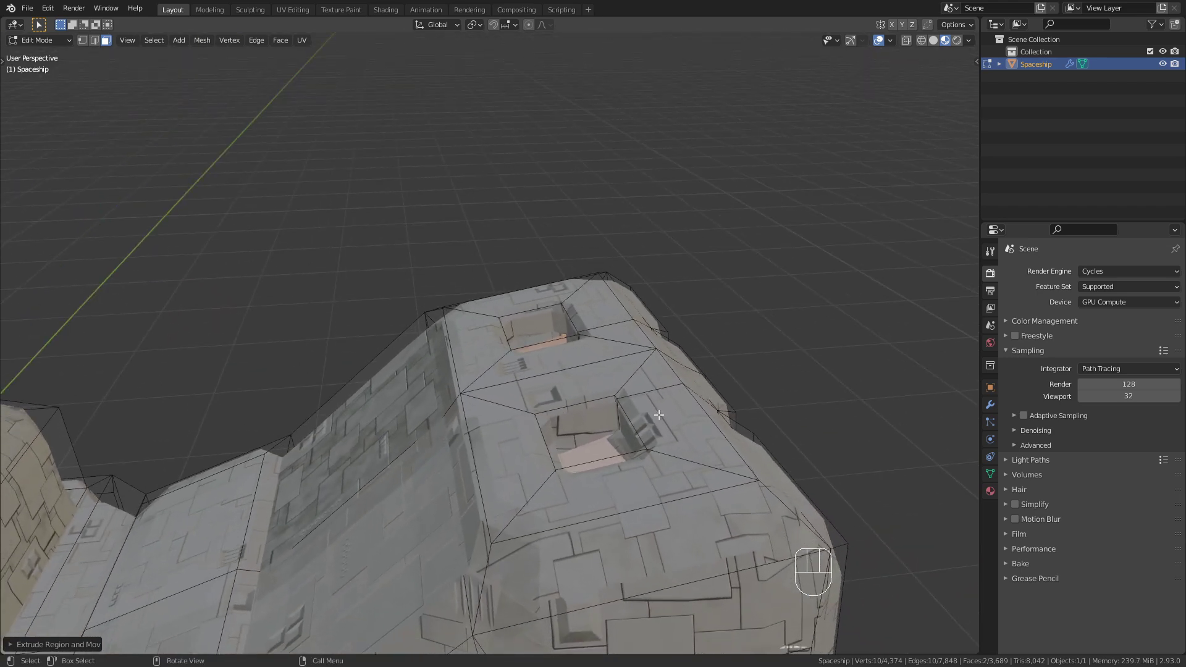
Return to Object Mode and frame the whole textured Spaceship with its new recessed pockets.
key("Tab")
scroll(657, 416, "down", 6)
middle_click_drag(461, 475, 613, 321, "shift")
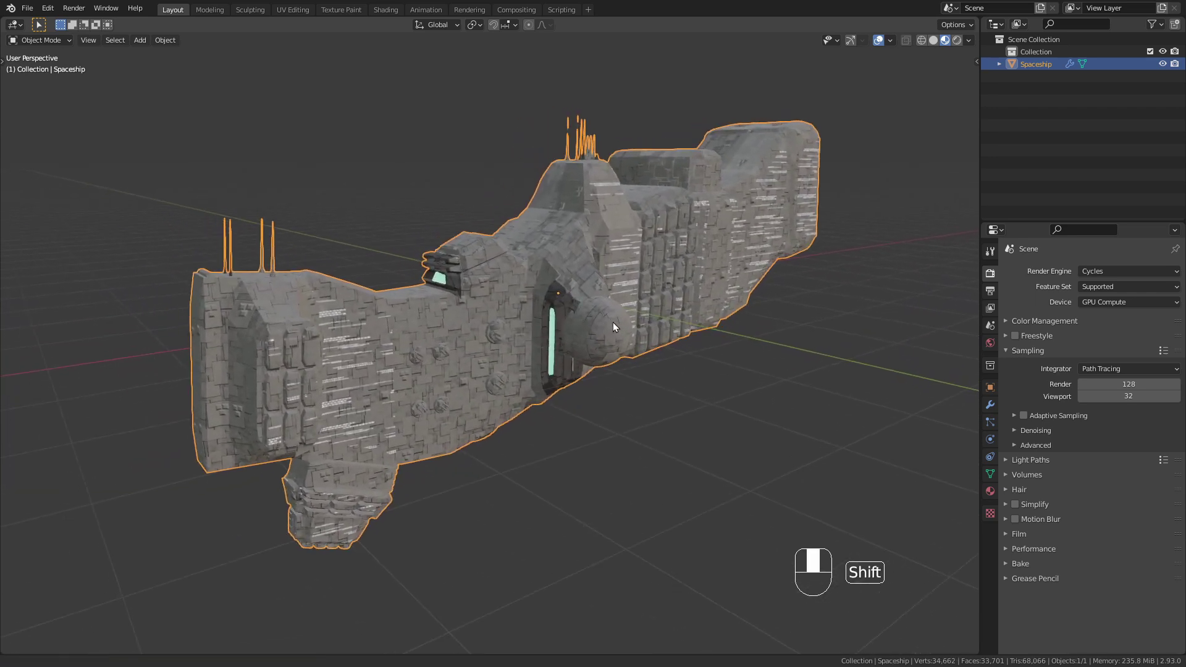